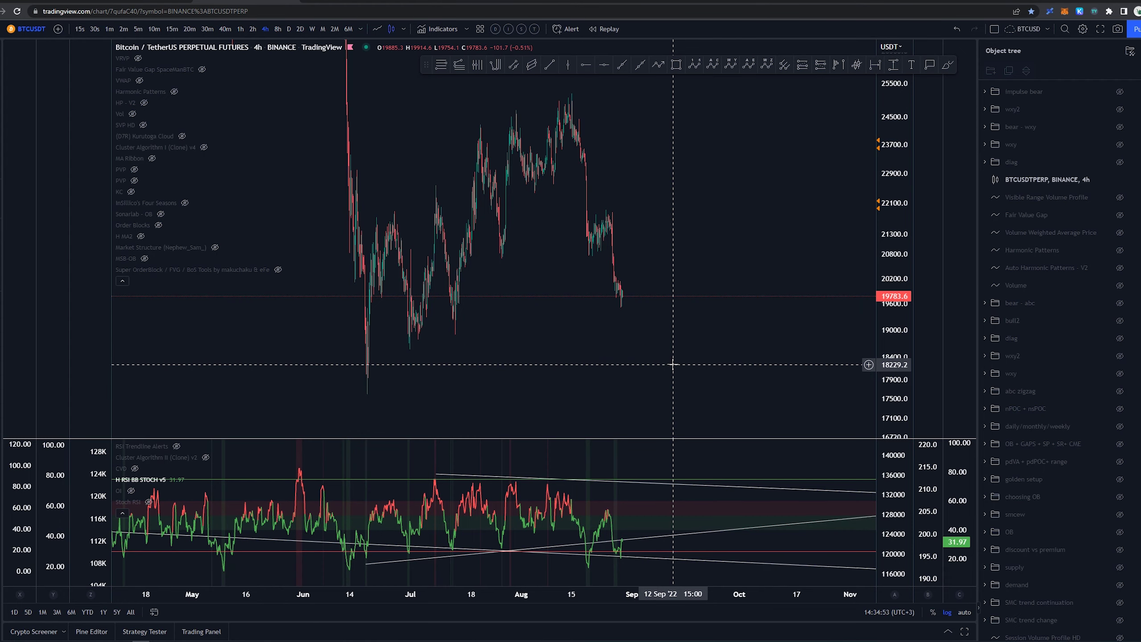
- Circle the decline from the mid-August high with the Brush on the 4-hour chart, and undo the circle
left_click_drag(667, 364, 476, 331)
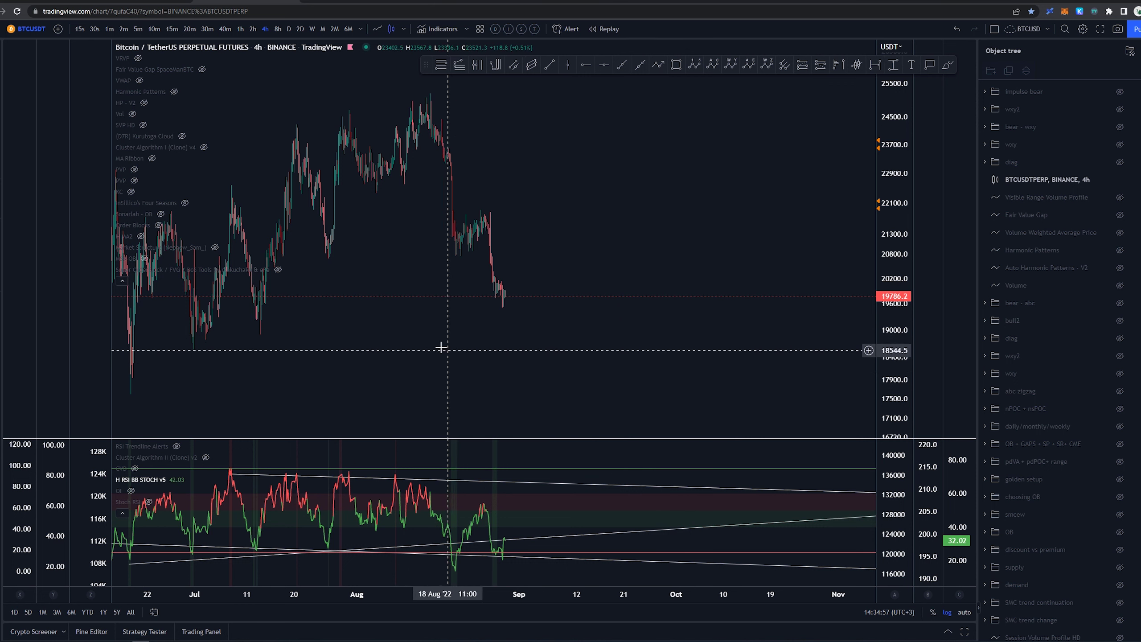
mouse_move(479, 108)
left_mouse_down()
mouse_move(487, 307)
mouse_move(483, 110)
left_mouse_up()
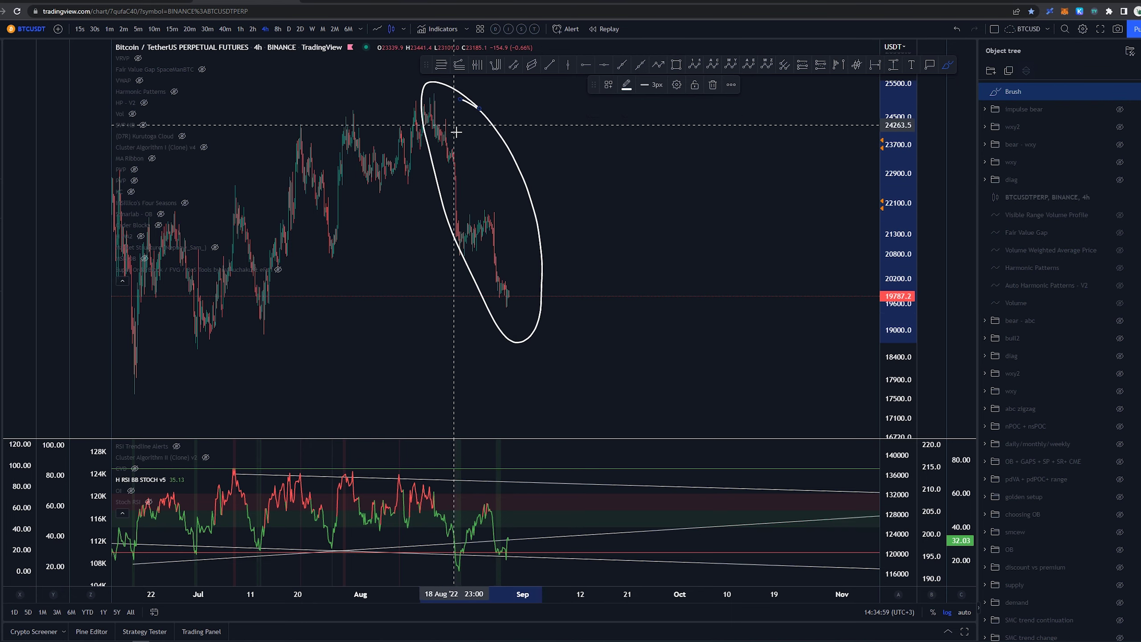
key("ctrl+z")
- Switch the chart to the 1-hour timeframe and show the "impulse bear" drawing group
left_click(242, 30)
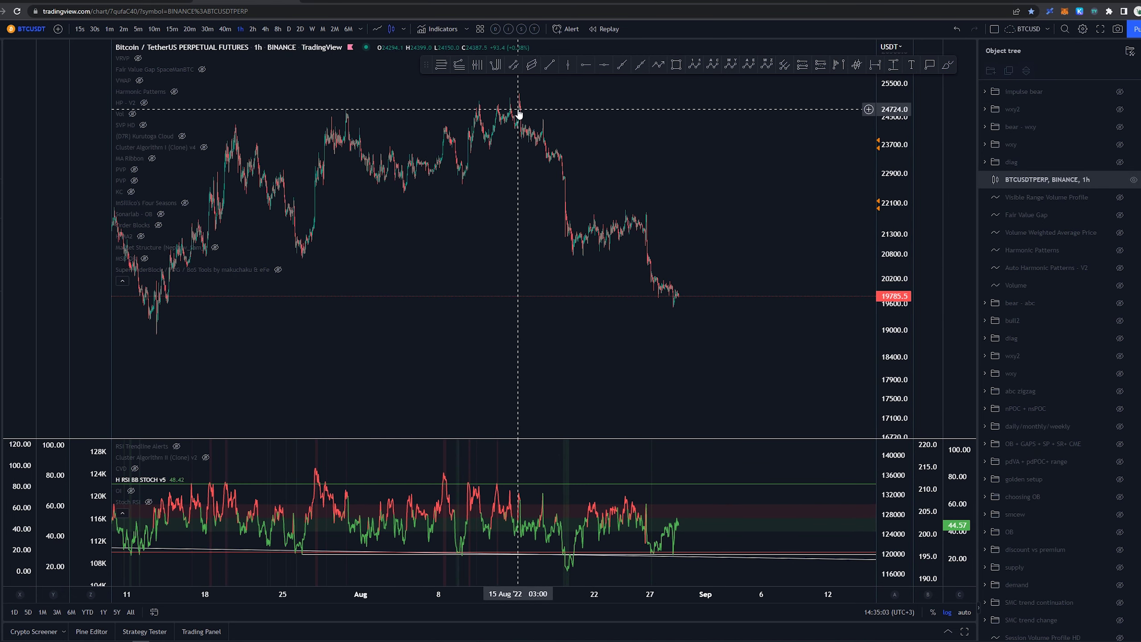
left_click_drag(725, 134, 606, 178)
left_click(1119, 91)
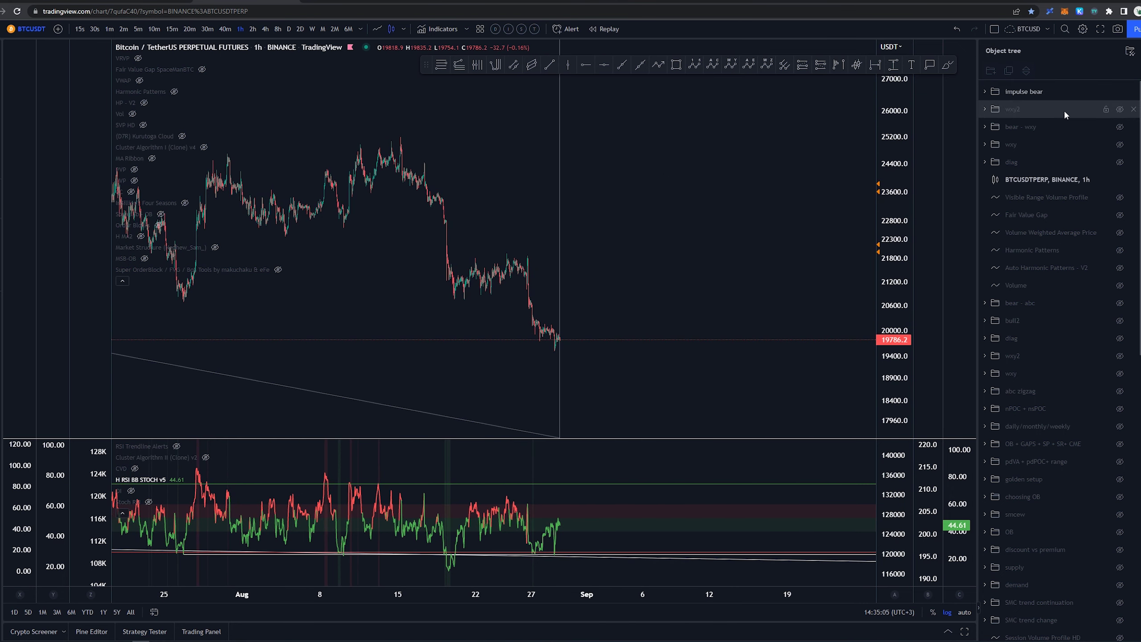
left_click_drag(759, 220, 706, 191)
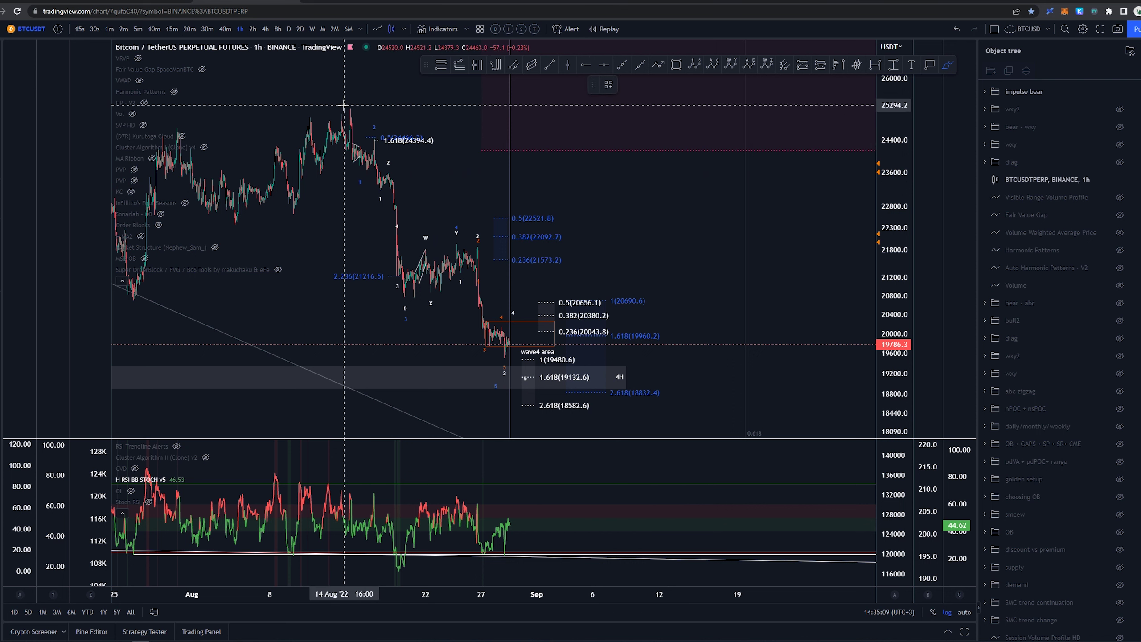
- Brush over the drop from the mid-August high to the blue wave 3 low and its oscillator low, undoing each stroke
mouse_move(347, 109)
left_mouse_down()
mouse_move(353, 163)
mouse_move(377, 143)
mouse_move(408, 266)
left_mouse_up()
key("ctrl+z")
left_click_drag(408, 311, 401, 336)
key("ctrl+z")
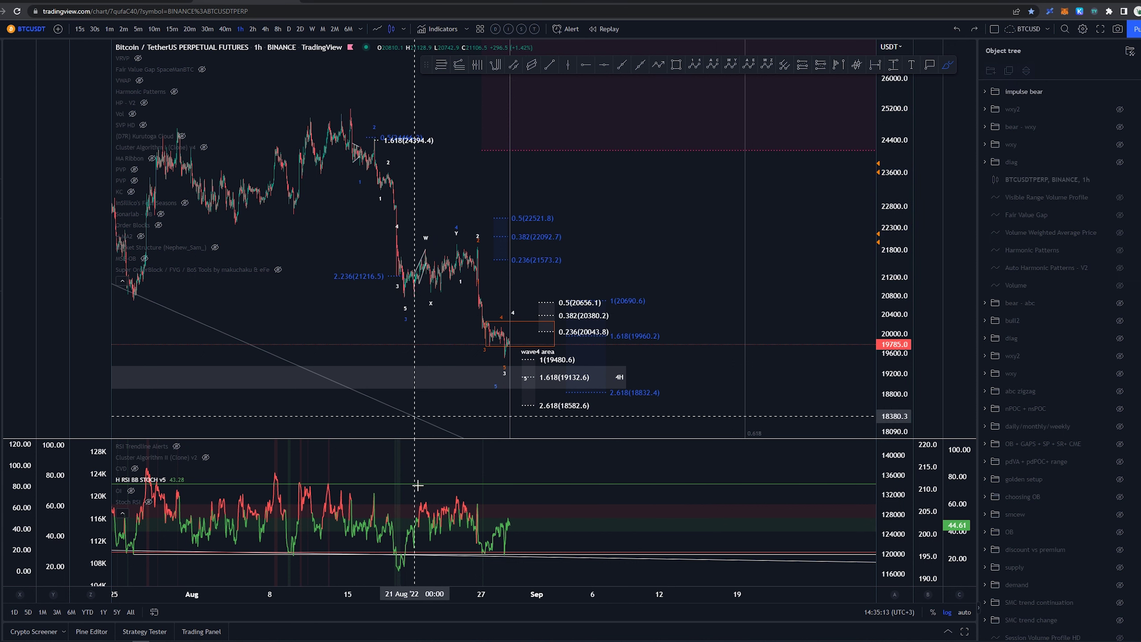
left_click_drag(397, 564, 389, 559)
key("ctrl+z")
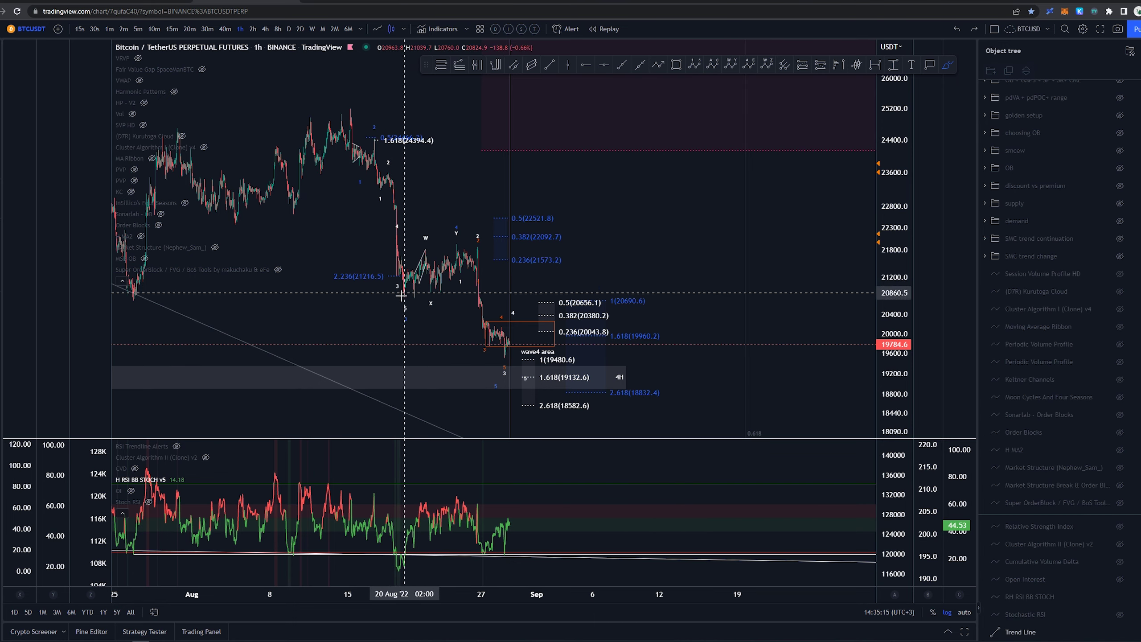
- Sketch a brush path from the blue wave 3 low towards the blue wave 5 target, and undo it
mouse_move(398, 305)
left_mouse_down()
mouse_move(450, 237)
mouse_move(500, 366)
left_mouse_up()
key("ctrl+z")
key("ctrl+z")
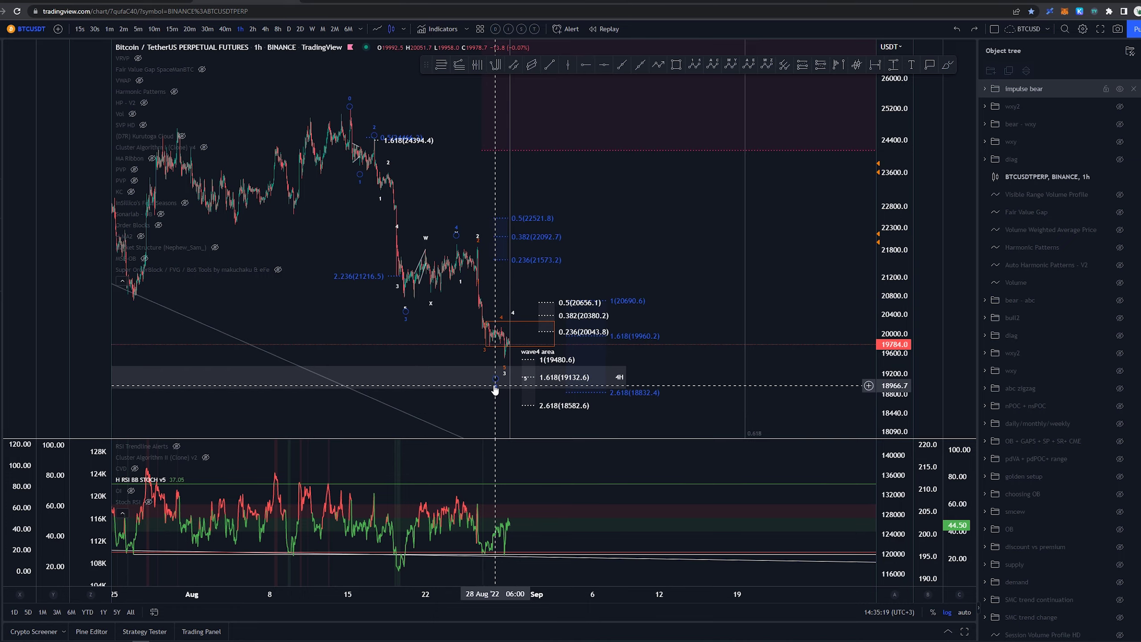
- Brush a small arc above the start of the orange wave4 area box, and undo it
left_click(525, 385)
left_click_drag(612, 300, 726, 281)
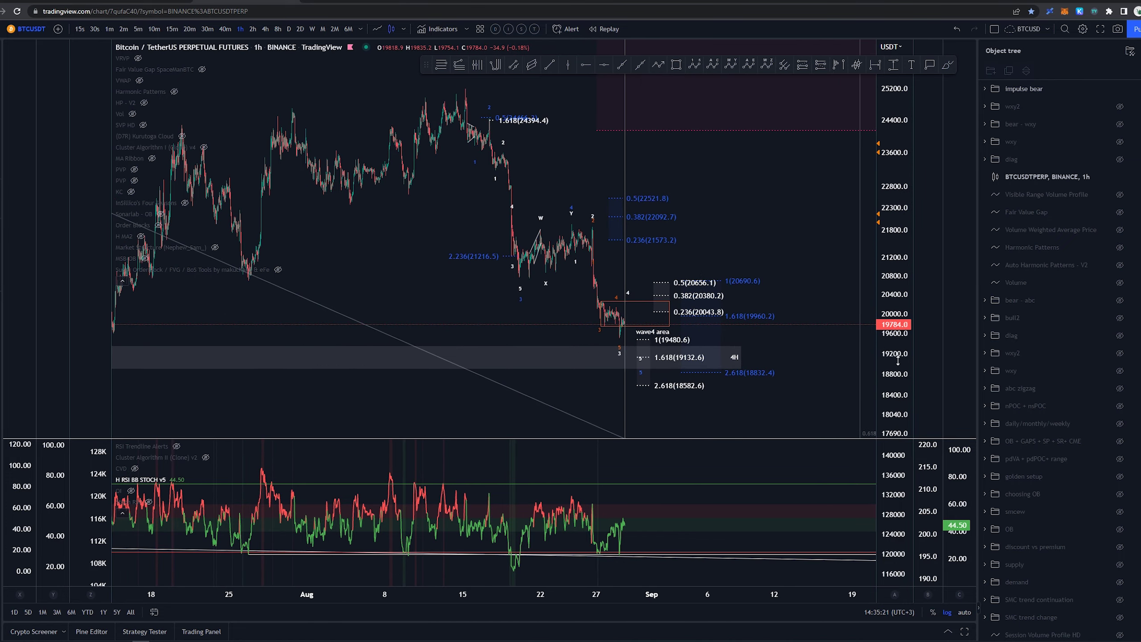
left_click_drag(895, 355, 893, 263)
scroll(794, 202, "up", 5)
left_click_drag(688, 205, 821, 150)
scroll(818, 151, "up", 3)
left_click_drag(719, 172, 636, 176)
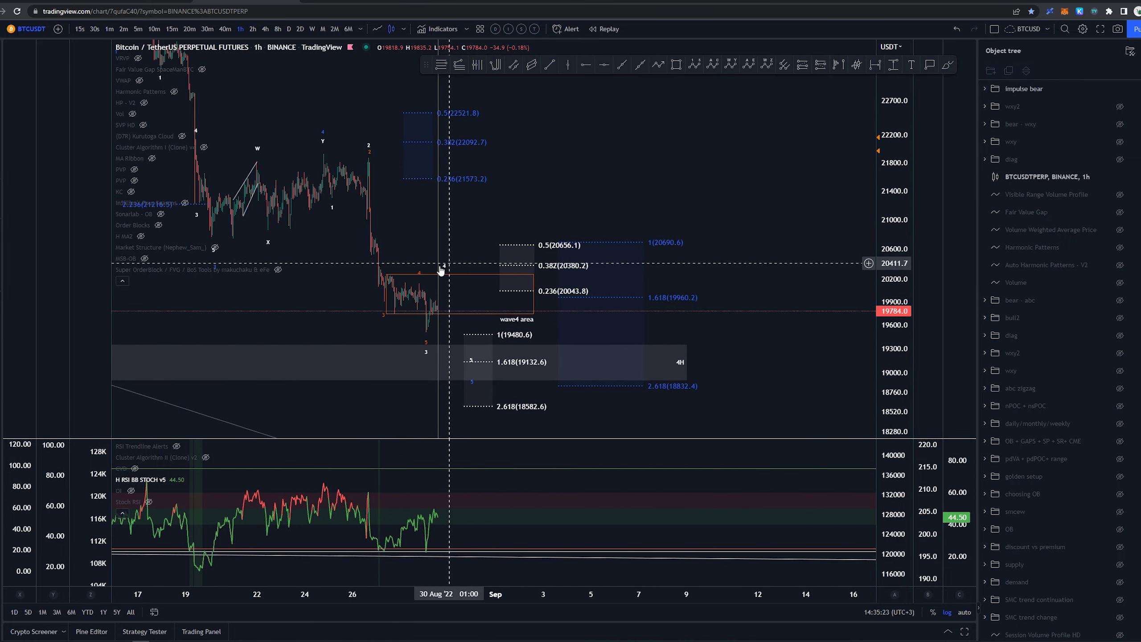
middle_click(393, 287)
left_click_drag(417, 269, 403, 256)
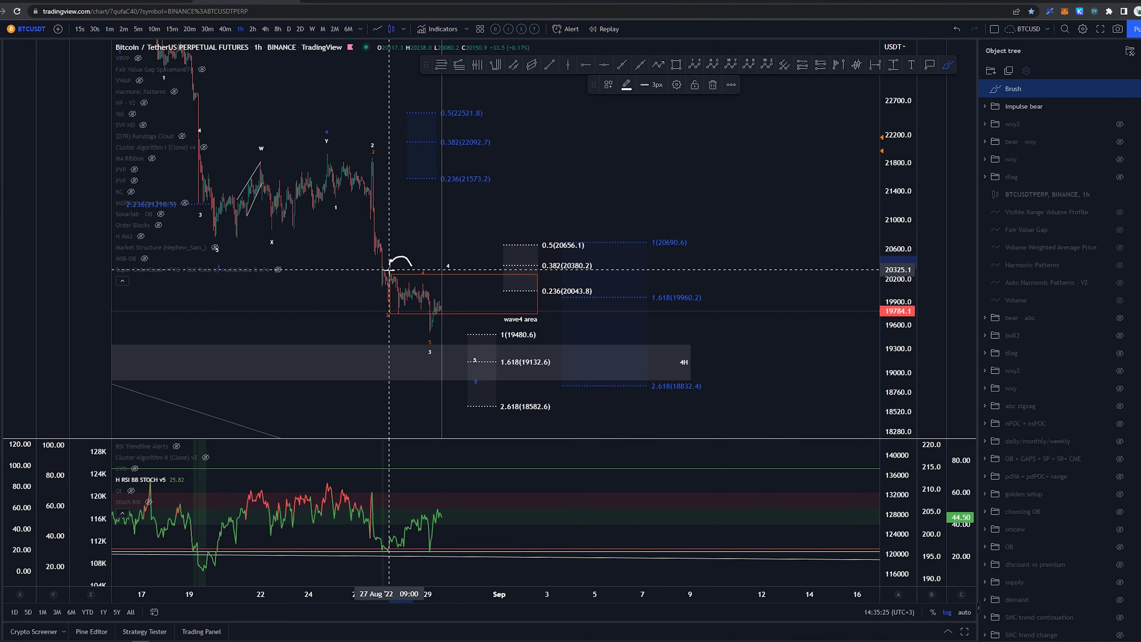
key("ctrl+z")
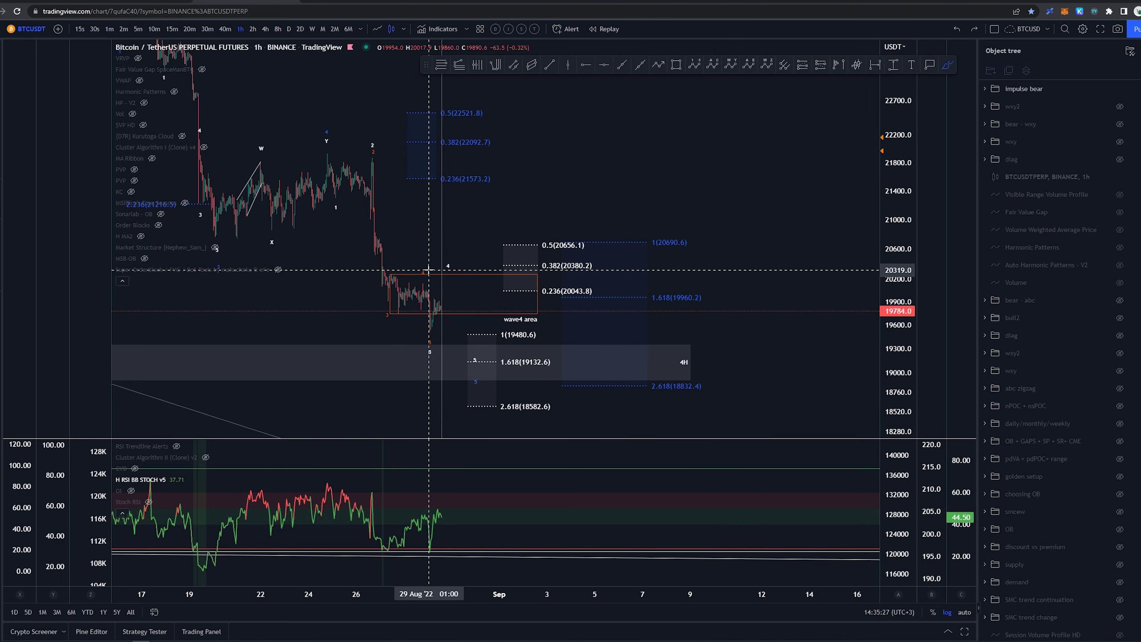
- Mark the 29 August oscillator low and a short downward path from the current price with the Brush, removing both strokes
scroll(420, 287, "up", 2)
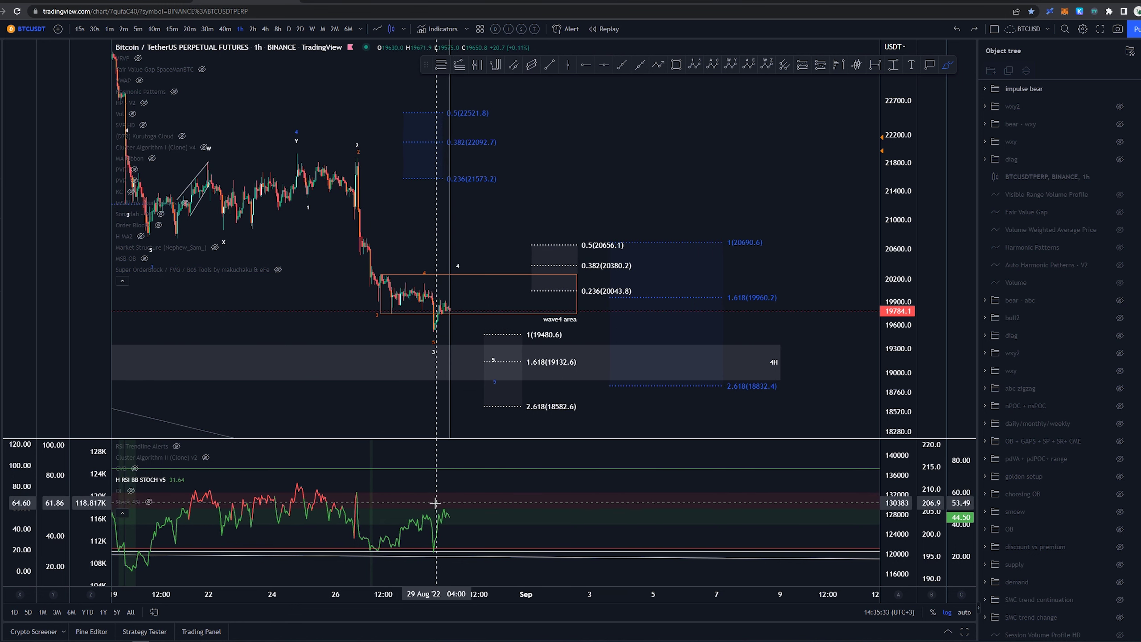
left_click_drag(435, 550, 436, 558)
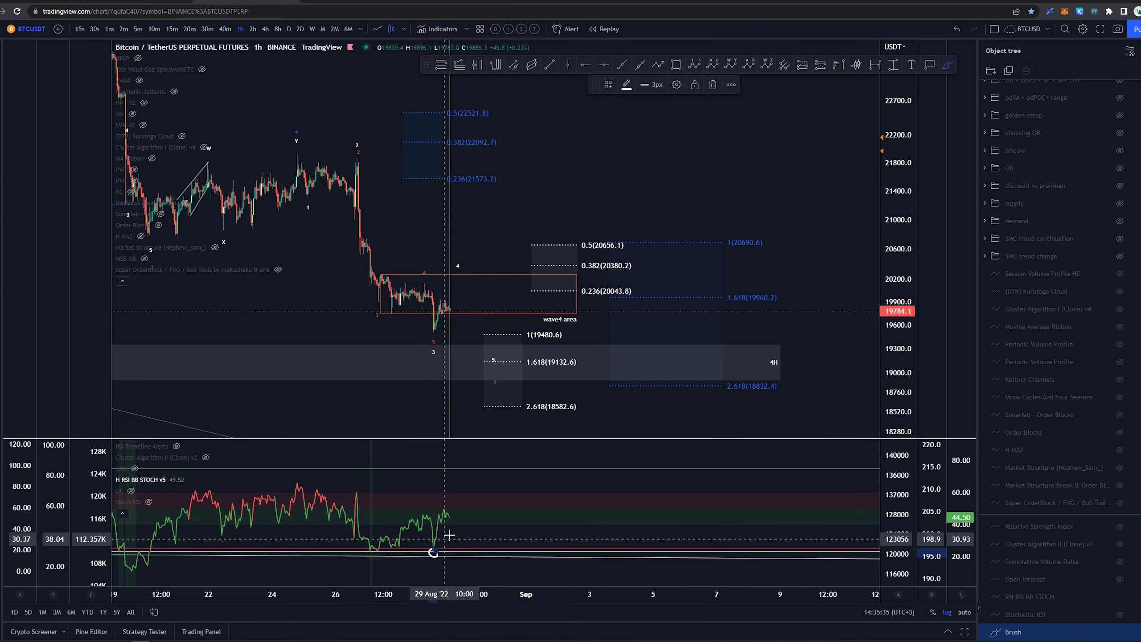
key("Delete")
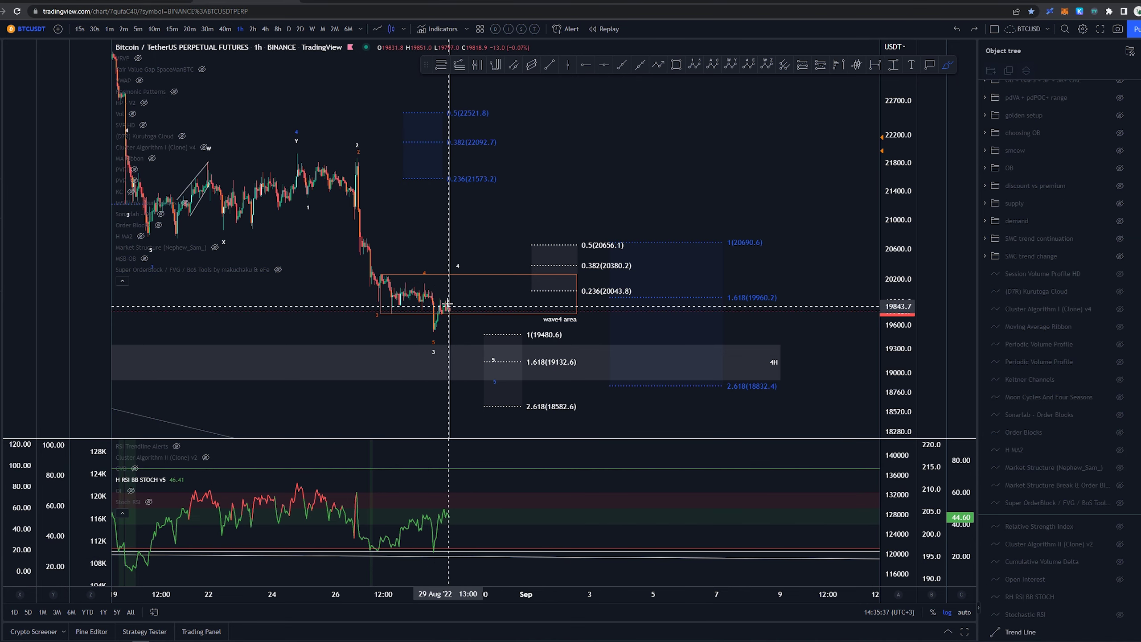
left_click_drag(450, 308, 467, 349)
key("Delete")
scroll(440, 371, "down", 1)
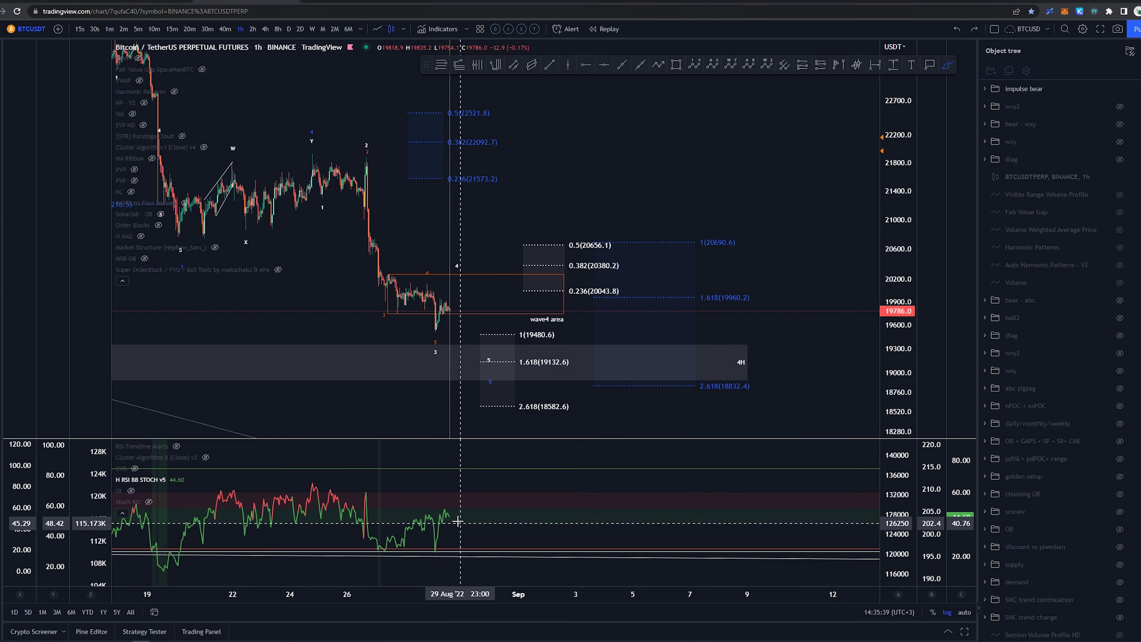
- Sketch a brush path from the white wave 3 low up towards the wave 4 label, and undo it
scroll(486, 476, "down", 4)
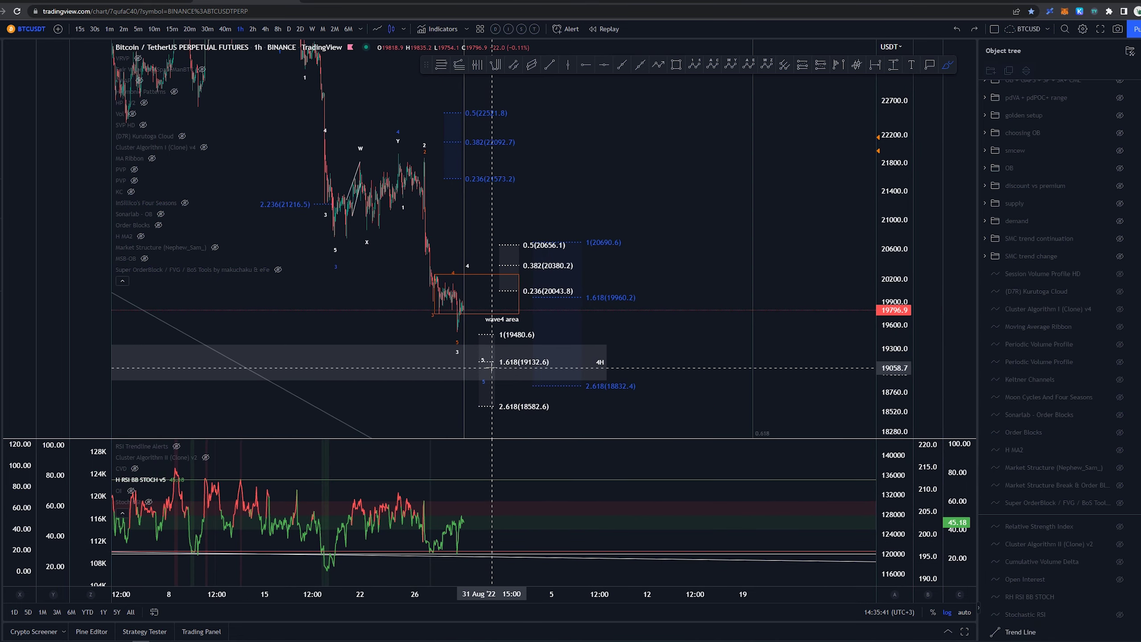
left_click_drag(599, 214, 618, 216)
scroll(593, 232, "up", 2)
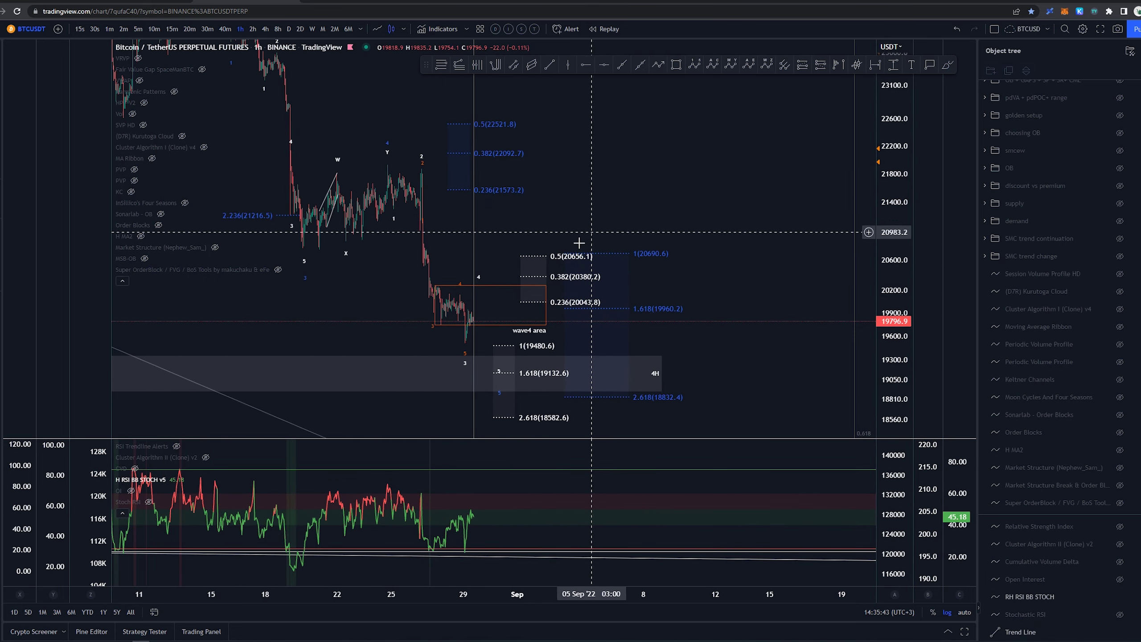
key("alt+b")
left_click_drag(467, 343, 494, 288)
key("ctrl+z")
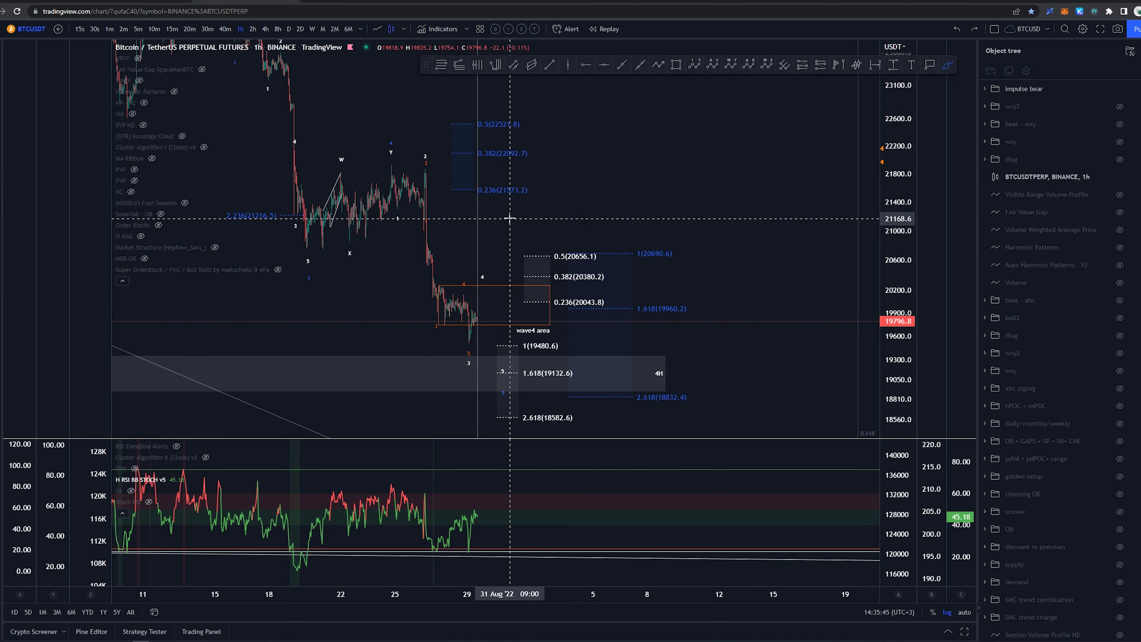
- Brush over the move from white wave 1 to wave 2 and an arc around the wave 3 rebound, undoing every stroke
scroll(490, 284, "up", 3)
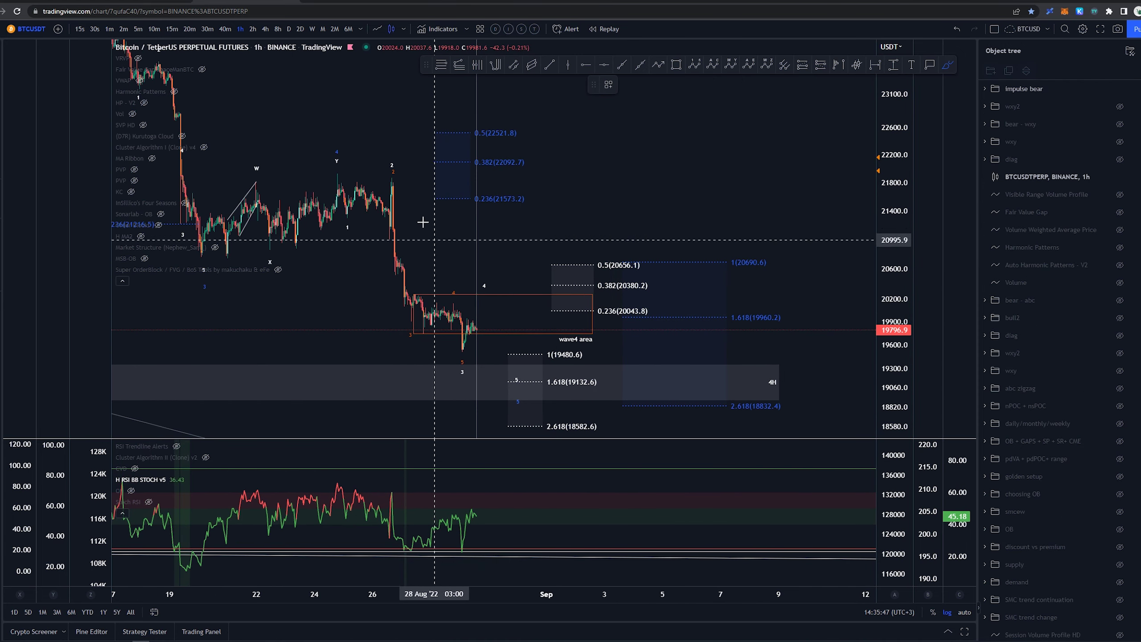
mouse_move(396, 183)
left_mouse_down()
mouse_move(376, 174)
mouse_move(350, 194)
mouse_move(385, 232)
left_mouse_up()
key("ctrl+z")
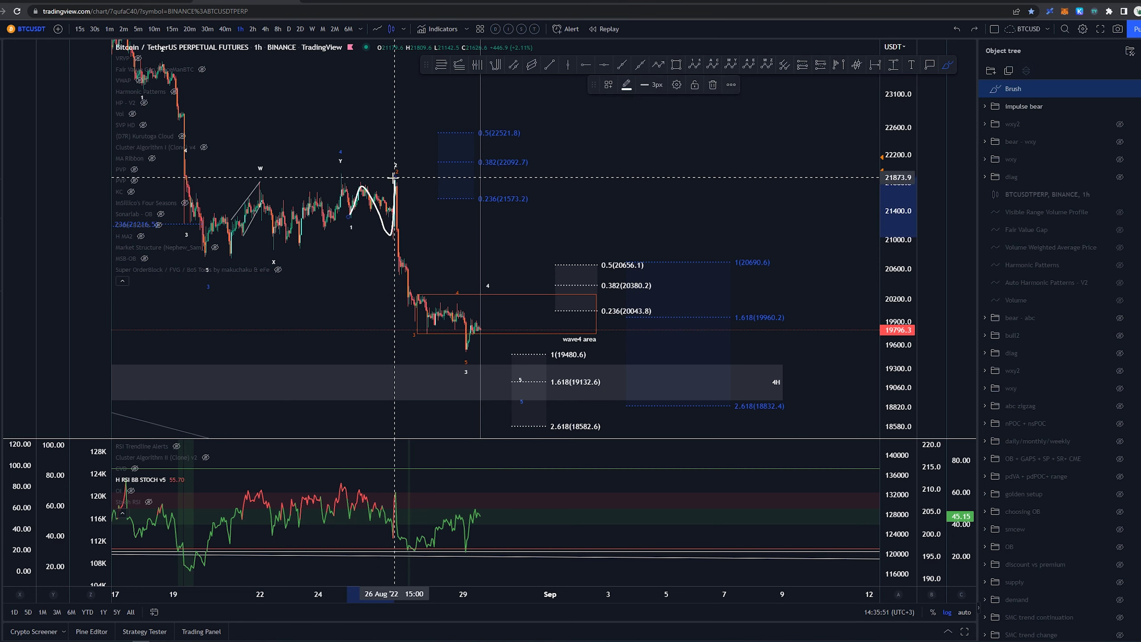
key("ctrl+z")
left_click_drag(494, 292, 494, 348)
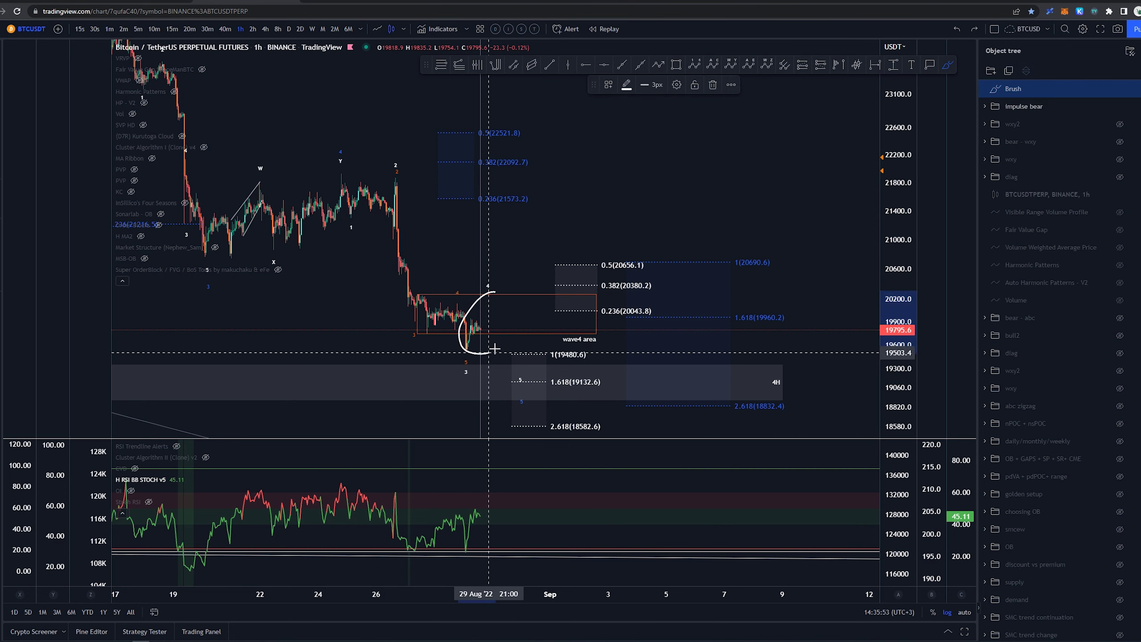
key("ctrl+z")
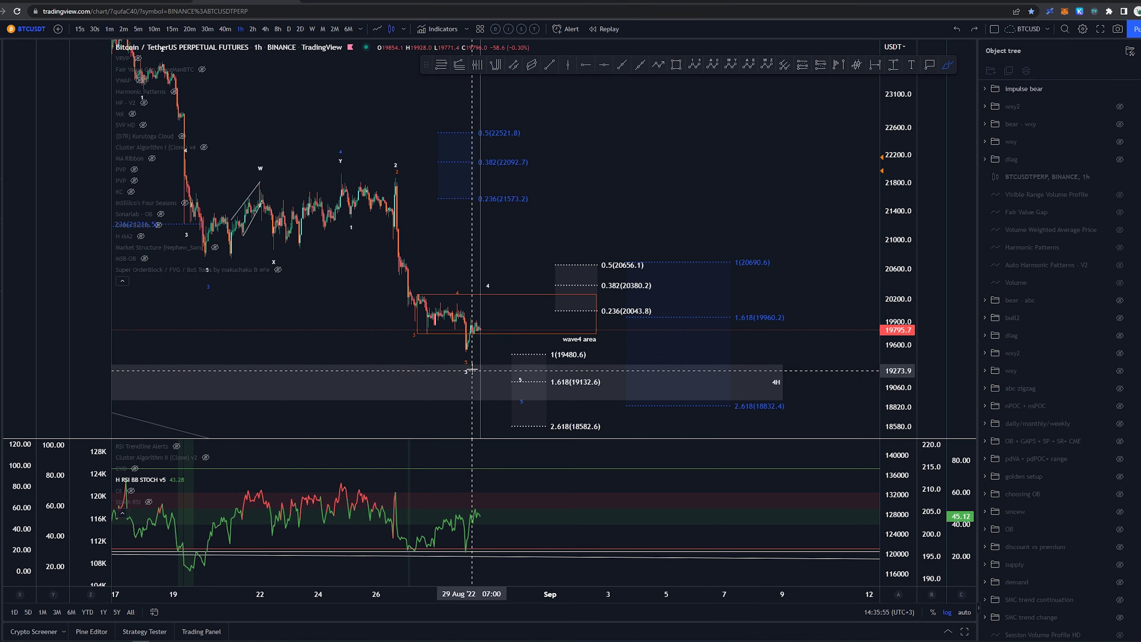
- Shift the white wave 4 point slightly later and higher, and switch the chart to the 15-minute timeframe
key("Escape")
left_click_drag(489, 286, 503, 283)
left_click_drag(618, 307, 663, 260)
left_click_drag(871, 365, 862, 286)
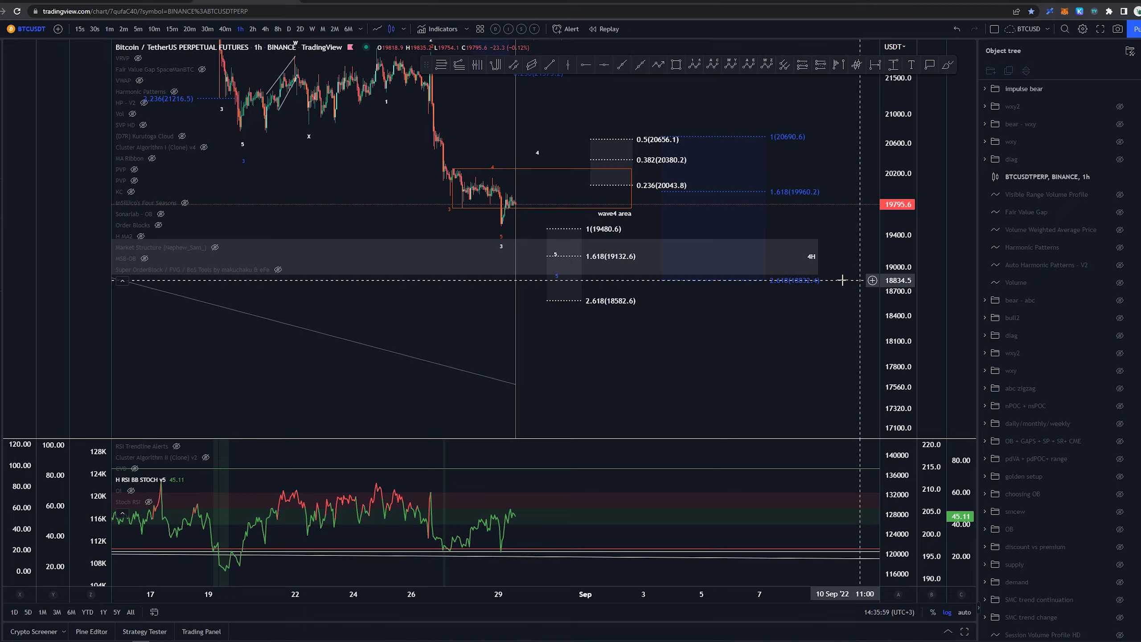
left_click(172, 29)
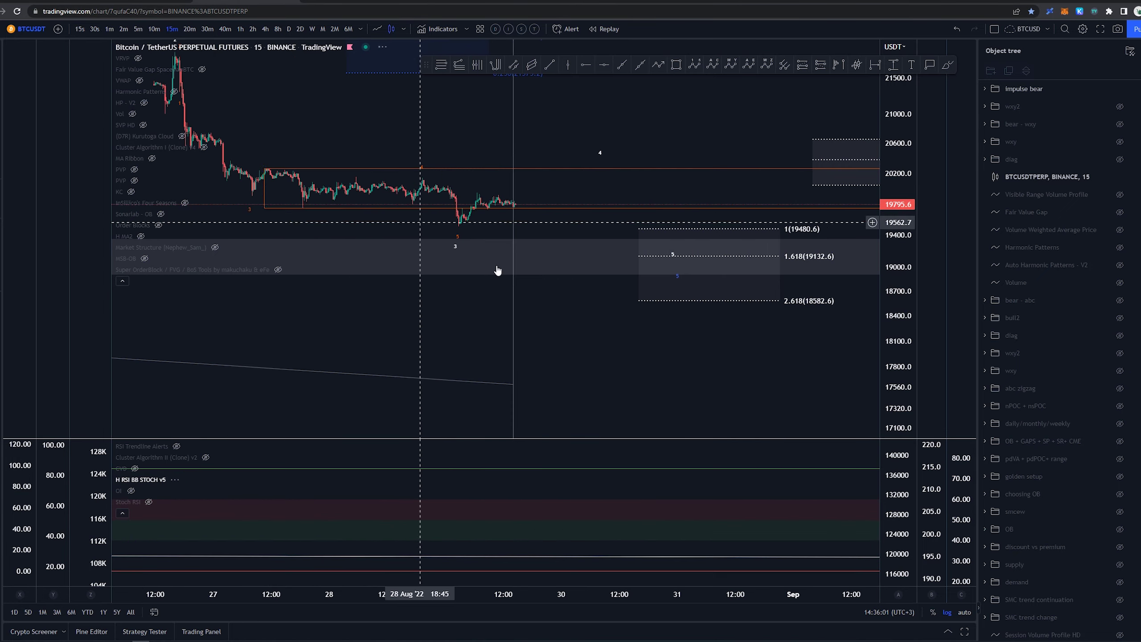
left_click_drag(653, 175, 565, 180)
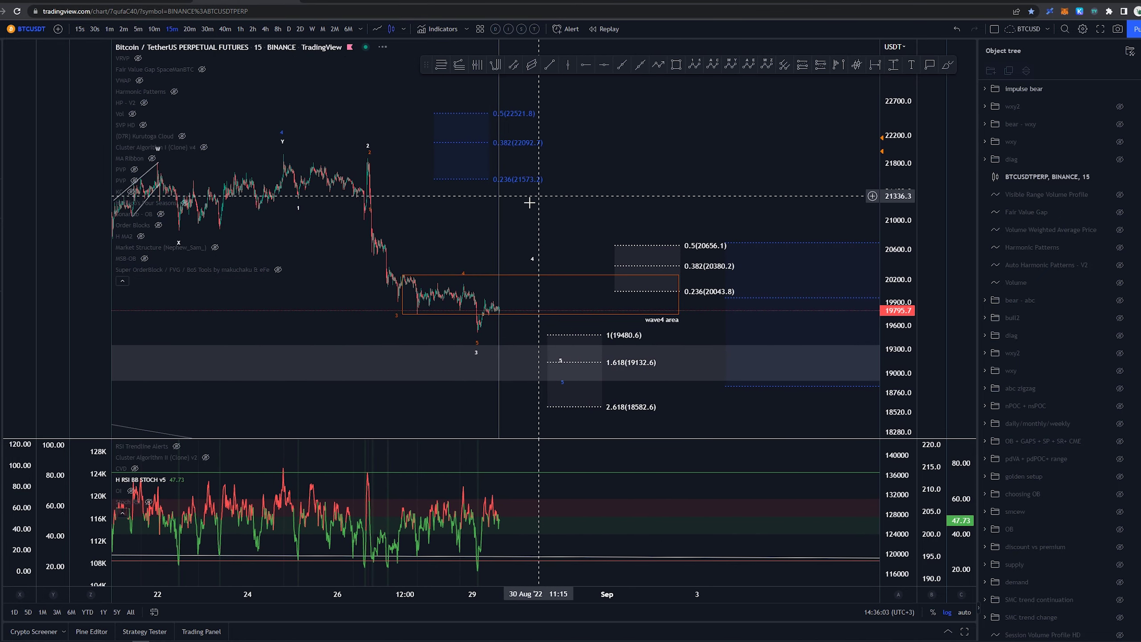
- Sketch a three-leg zigzag with the Brush from the white wave 3 low up to the wave 4 label, and undo it
key("alt+b")
mouse_move(480, 331)
left_mouse_down()
mouse_move(490, 298)
mouse_move(530, 263)
left_mouse_up()
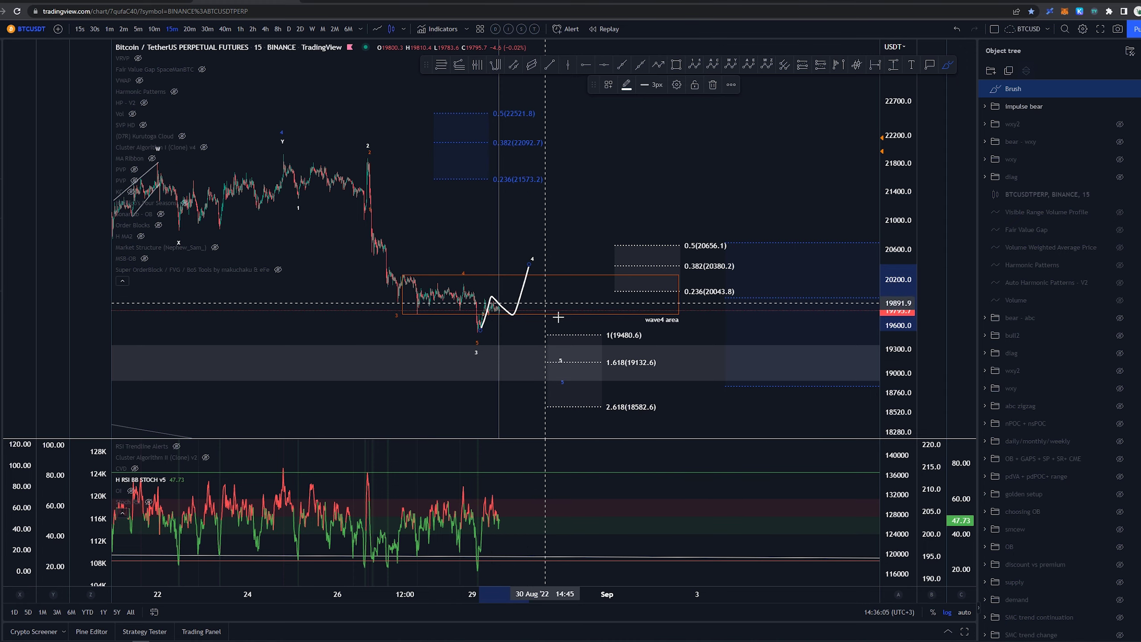
key("ctrl+z")
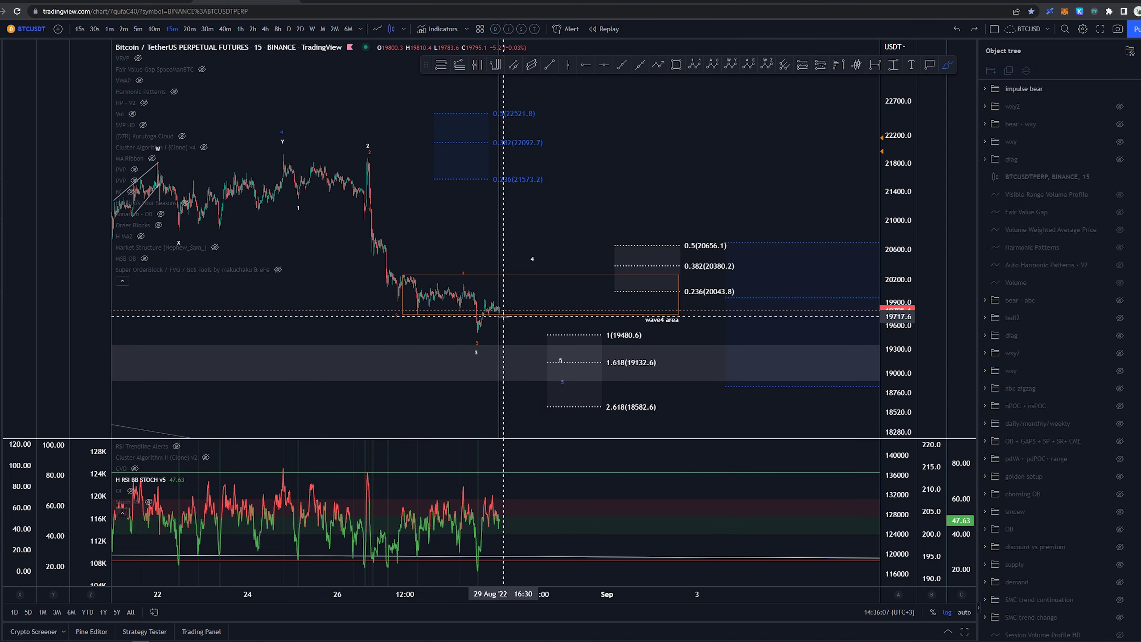
- Brush a path from the white wave 1 low up to the wave 2 high, and undo it
left_click_drag(904, 369, 811, 282)
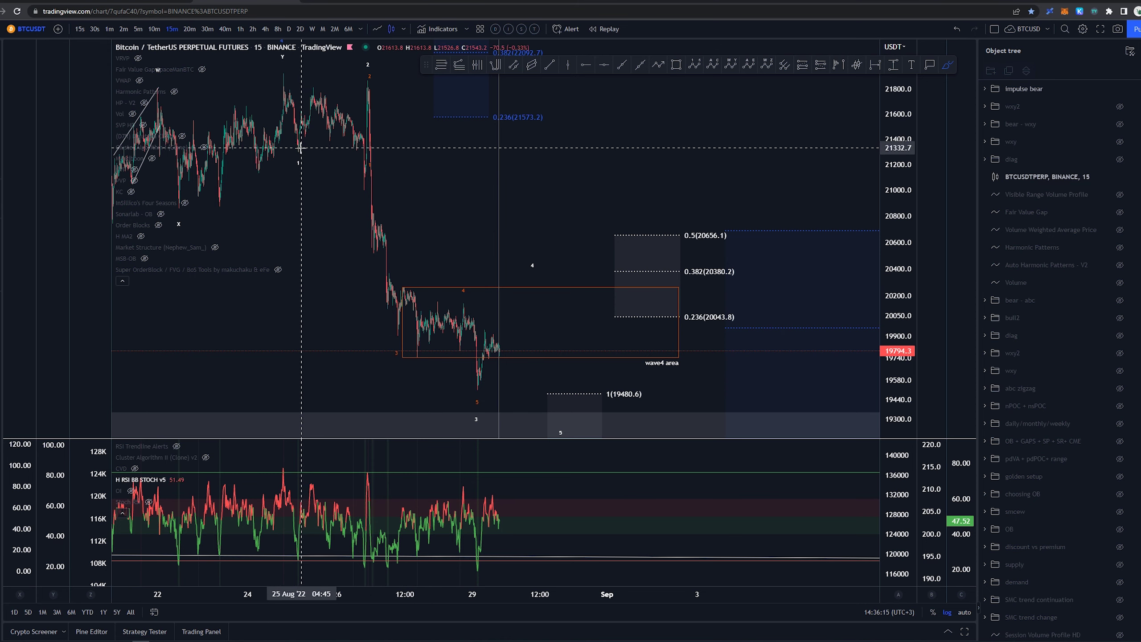
mouse_move(299, 149)
left_mouse_down()
mouse_move(324, 96)
mouse_move(365, 85)
mouse_move(356, 120)
mouse_move(367, 83)
left_mouse_up()
key("ctrl+z")
key("ctrl+z")
- Brush over the price swings inside the orange wave4 area box, and undo the stroke
scroll(424, 291, "up", 5)
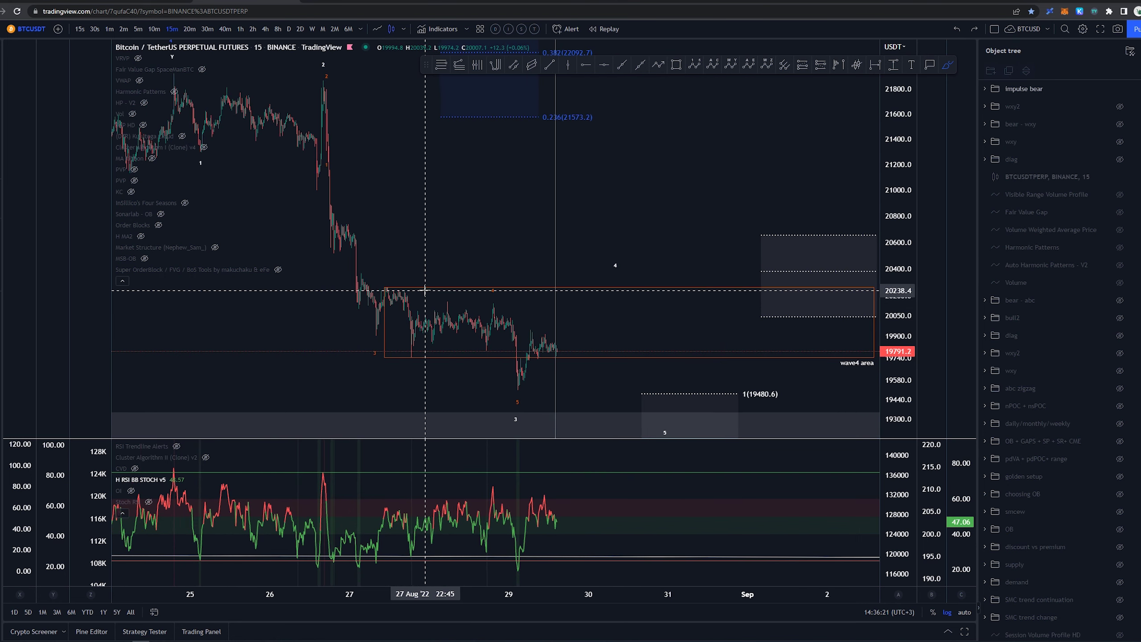
scroll(425, 290, "down", 3)
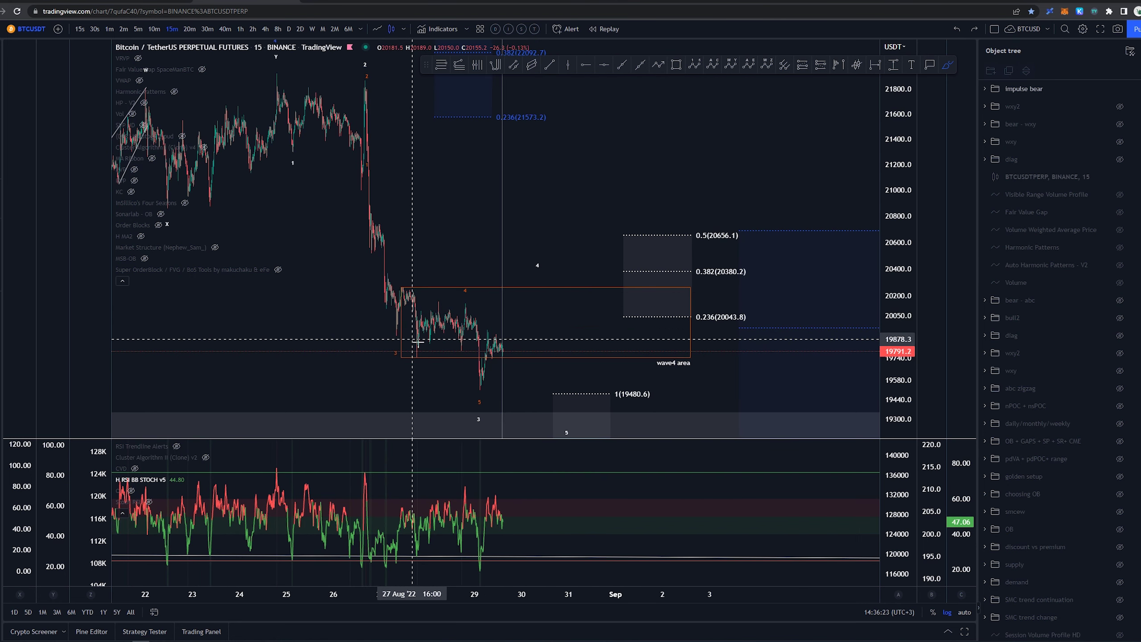
mouse_move(469, 306)
left_mouse_down()
mouse_move(397, 285)
mouse_move(451, 361)
left_mouse_up()
key("ctrl+z")
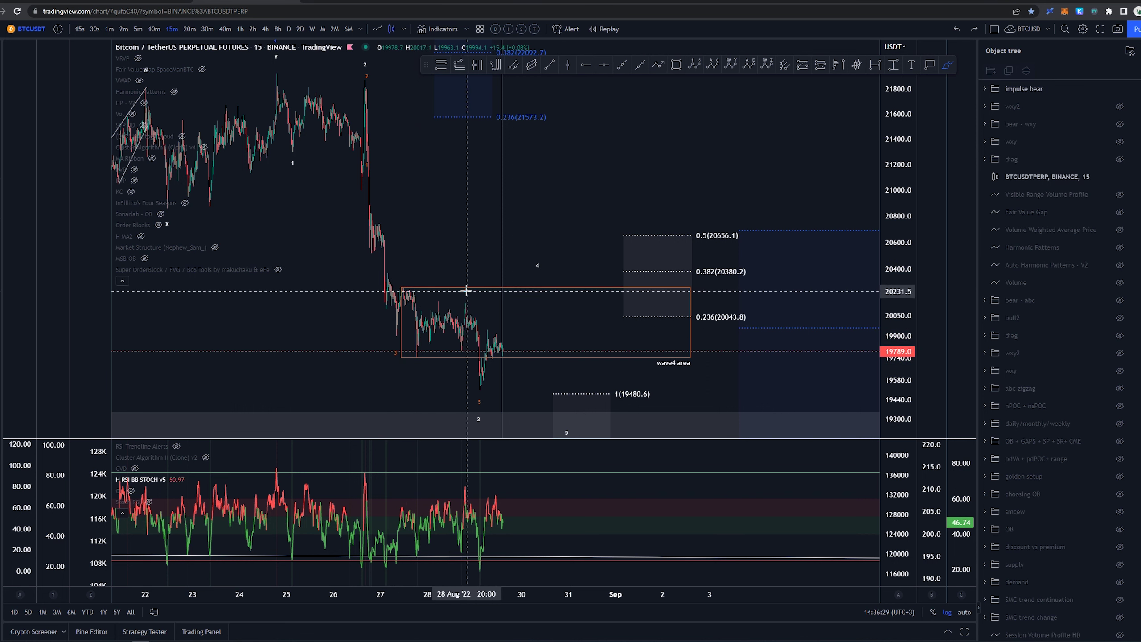
- Try moving the orange wave 5 point to the 27 August 17:30 low, and undo the move
left_click(392, 279)
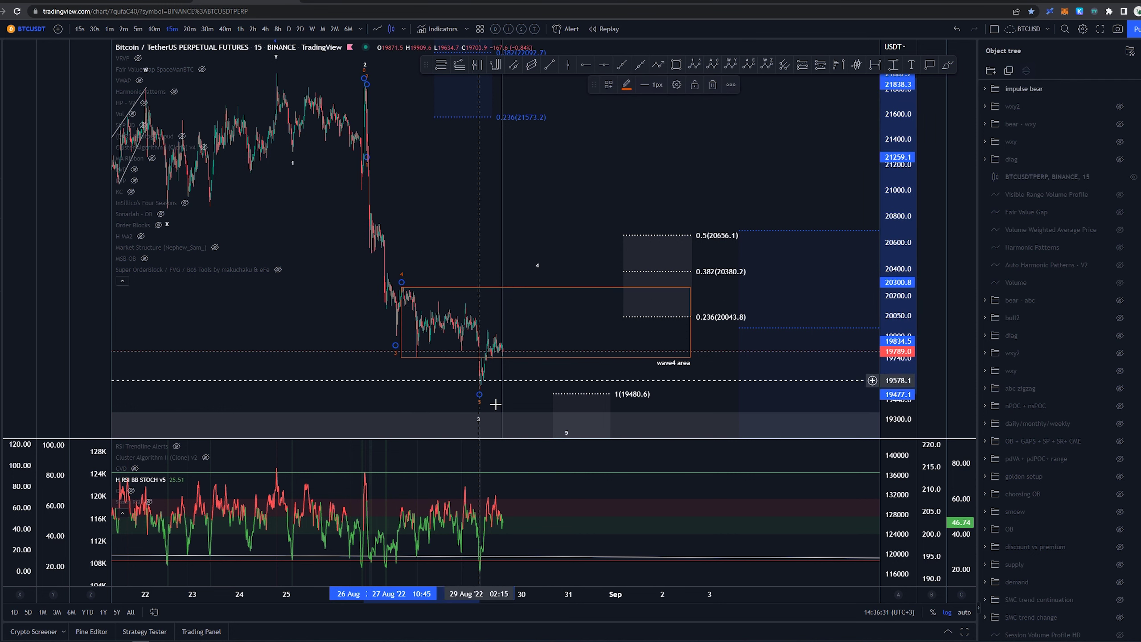
left_click_drag(479, 394, 415, 361)
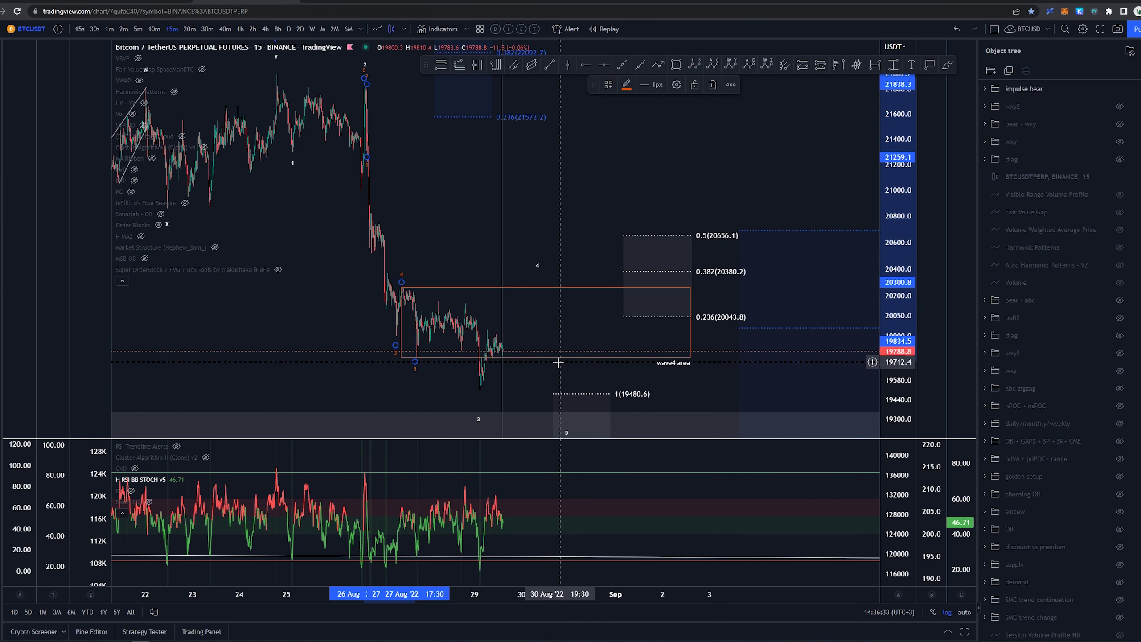
key("ctrl+z")
middle_click(493, 568)
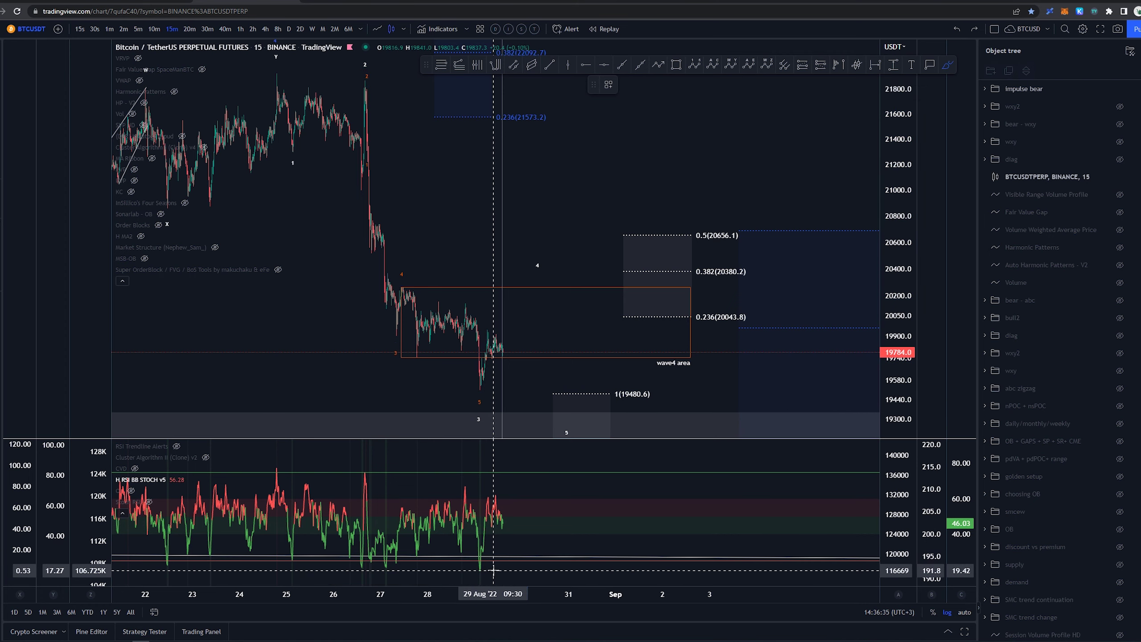
- Brush marks on the RSI low of 29 August and between the orange wave 3 and wave 5 lows, undoing them all
mouse_move(484, 566)
left_mouse_down()
mouse_move(469, 572)
mouse_move(481, 566)
left_mouse_up()
key("ctrl+z")
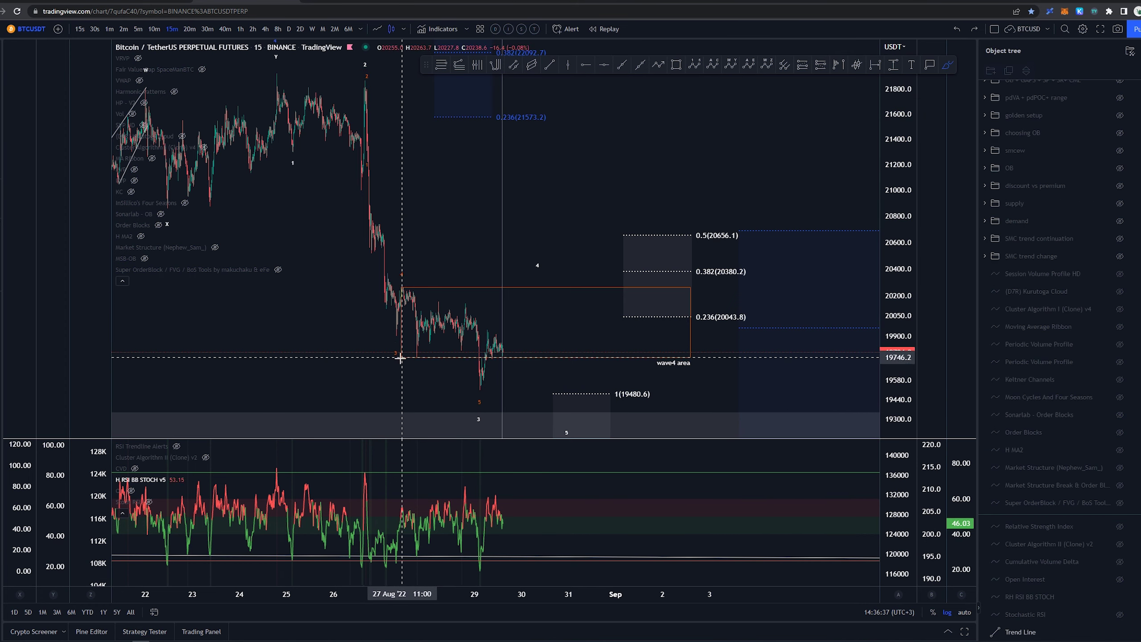
left_click_drag(405, 360, 481, 413)
key("ctrl+z")
key("ctrl+z")
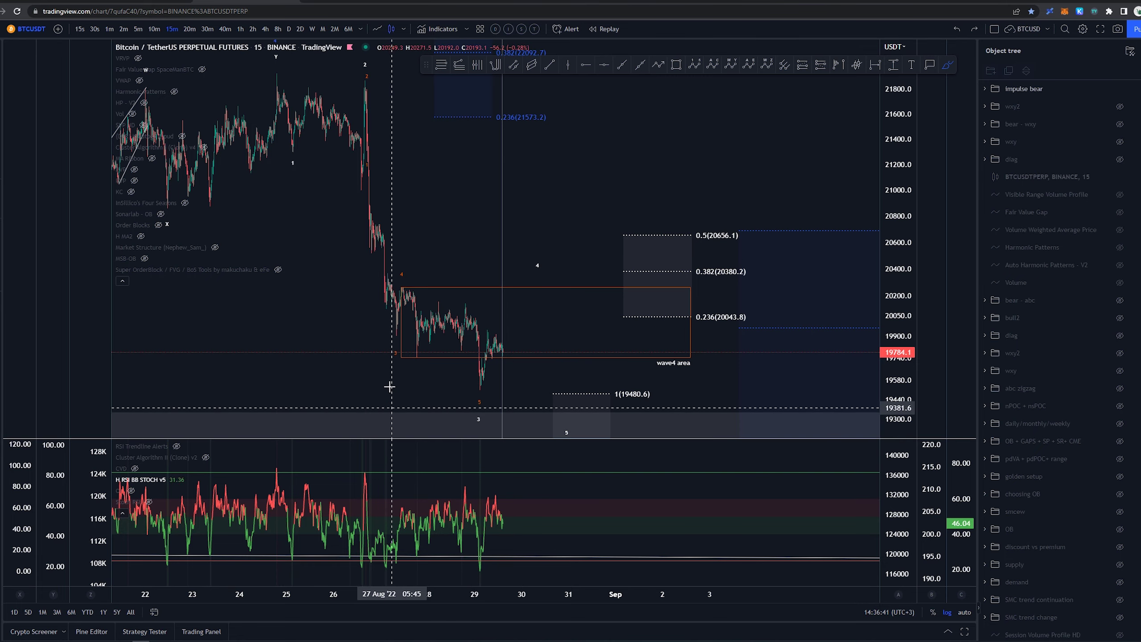
key("Escape")
- Move the orange wave 4 point to the 28 August 19:30 high inside the wave4 area box
mouse_move(450, 200)
left_mouse_down()
mouse_move(429, 133)
mouse_move(420, 148)
mouse_move(442, 186)
left_mouse_up()
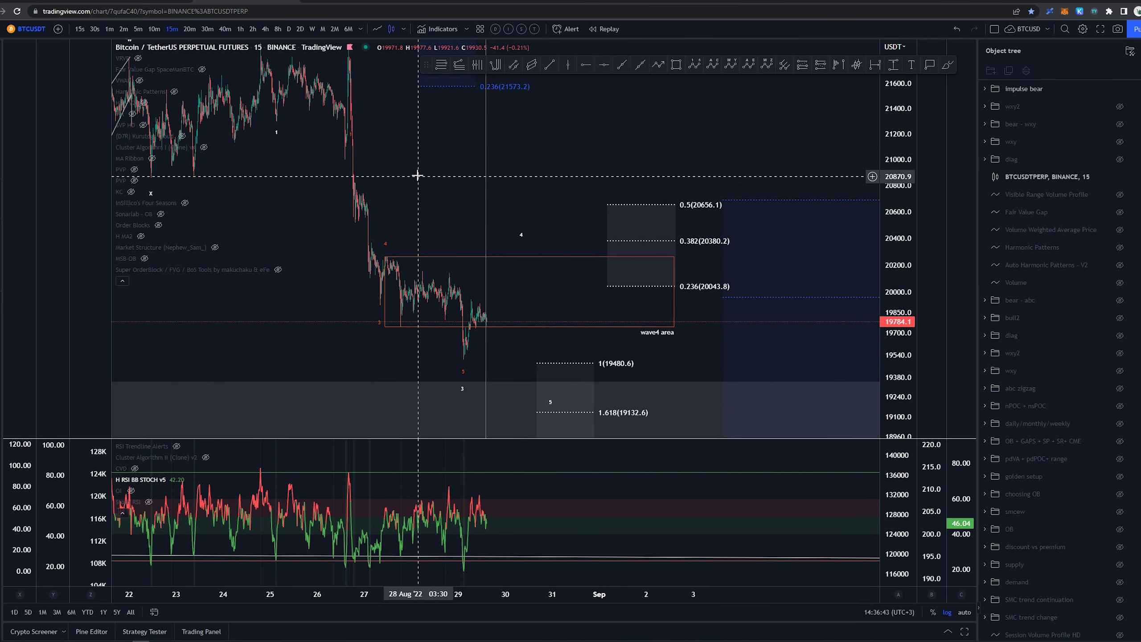
left_click(452, 266)
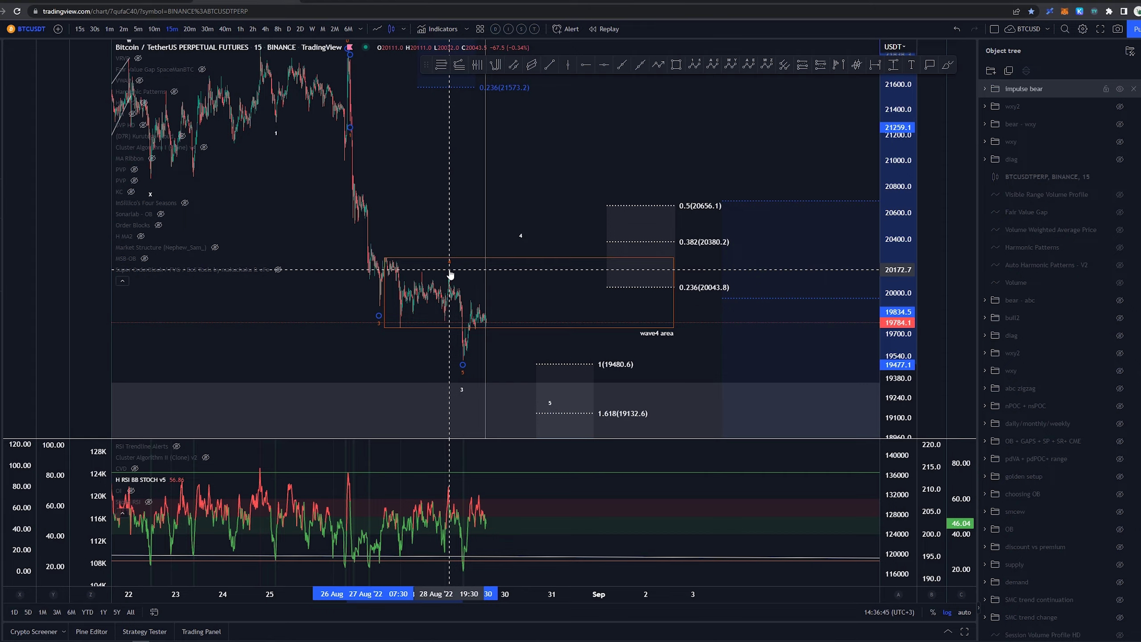
left_click_drag(463, 185, 456, 153)
- Brush over the wave4 area box's upper edge and circle the white 0.382 (20380.2) level, undoing both marks
left_click_drag(822, 112, 894, 252)
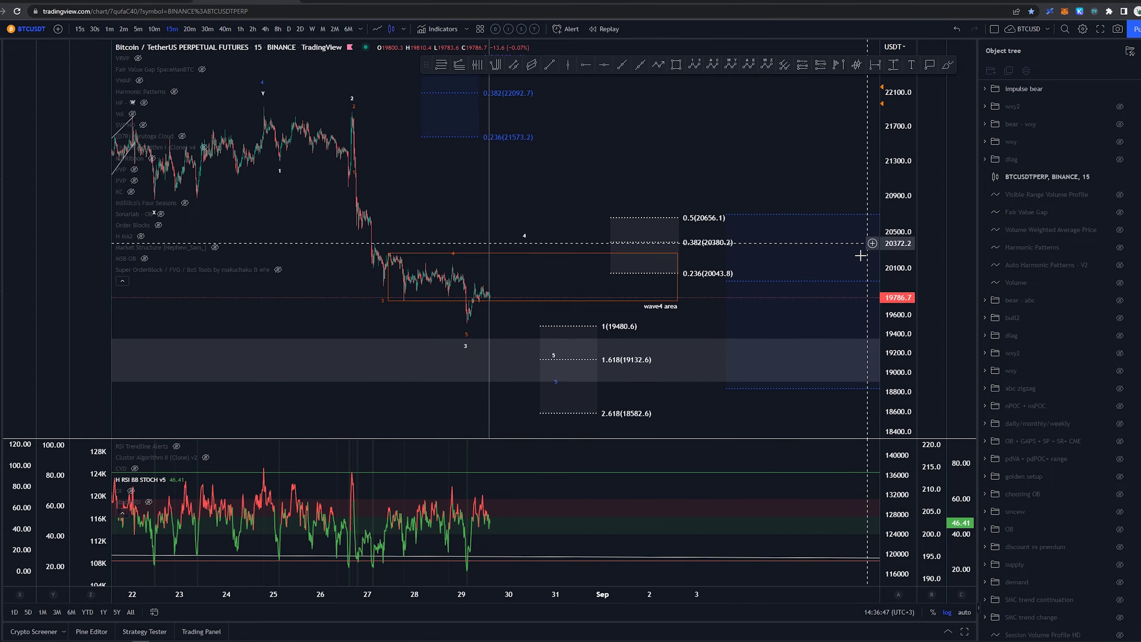
scroll(674, 167, "down", 3)
left_click_drag(647, 143, 515, 146)
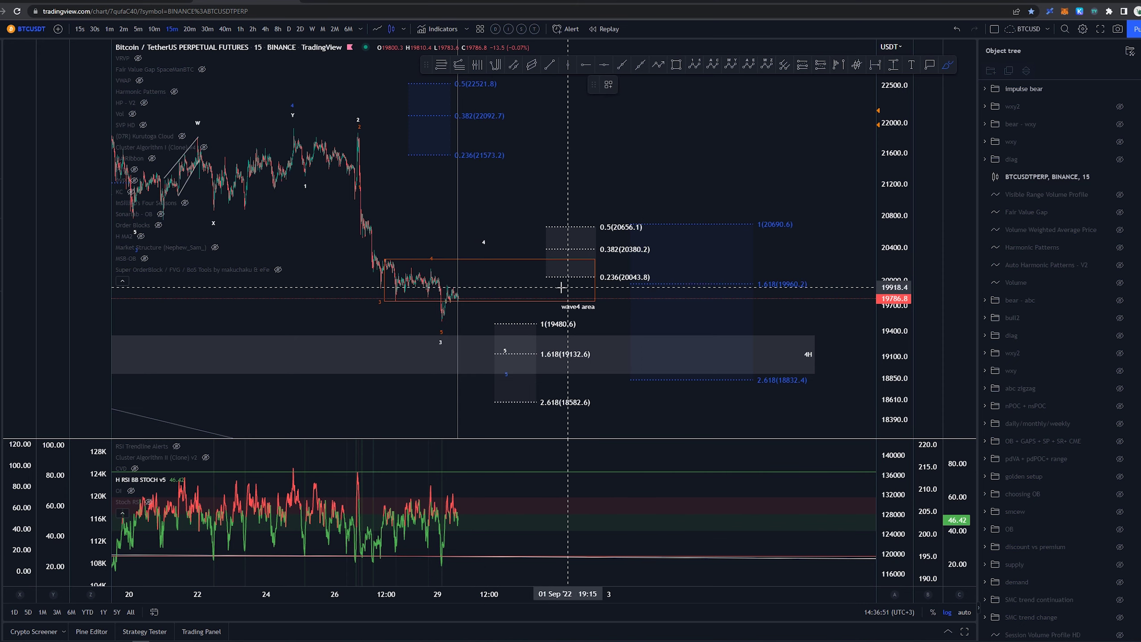
left_click_drag(552, 256, 466, 256)
key("ctrl+z")
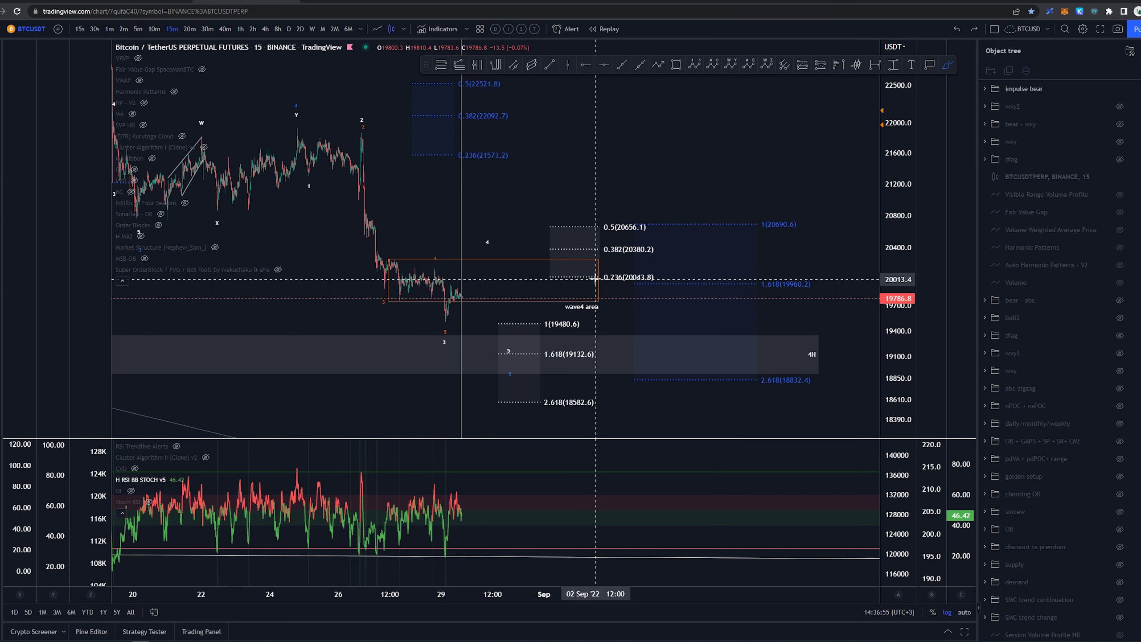
left_click_drag(622, 243, 586, 234)
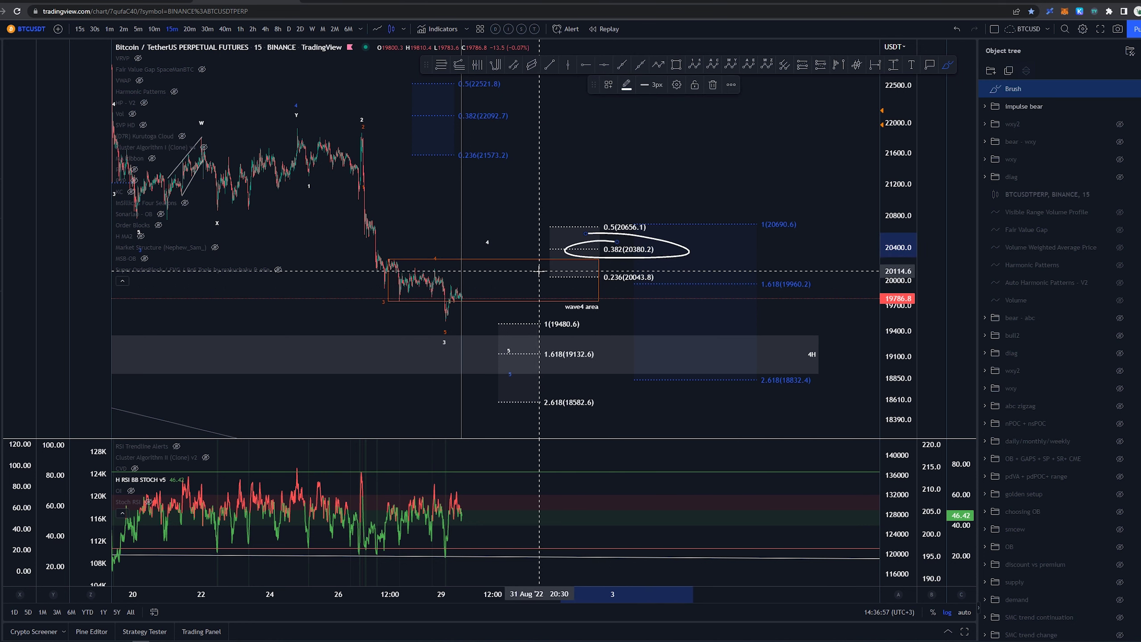
key("ctrl+z")
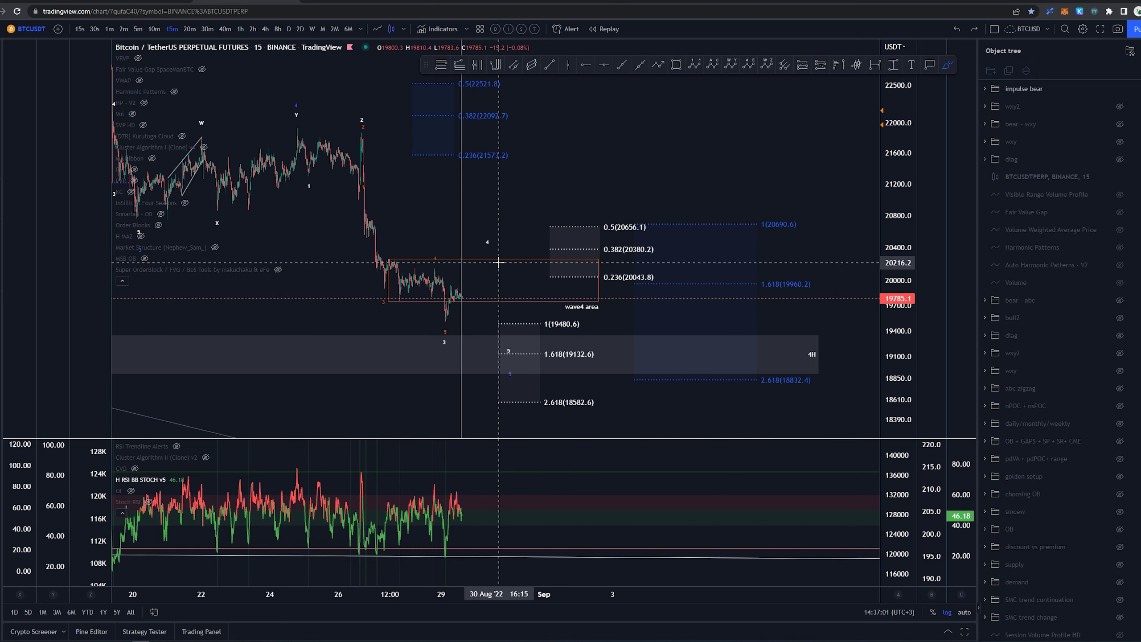
- Sketch a small peak under the white wave 4 label and a path along the wave4 area box's upper edge, undoing both
left_click_drag(490, 264, 493, 247)
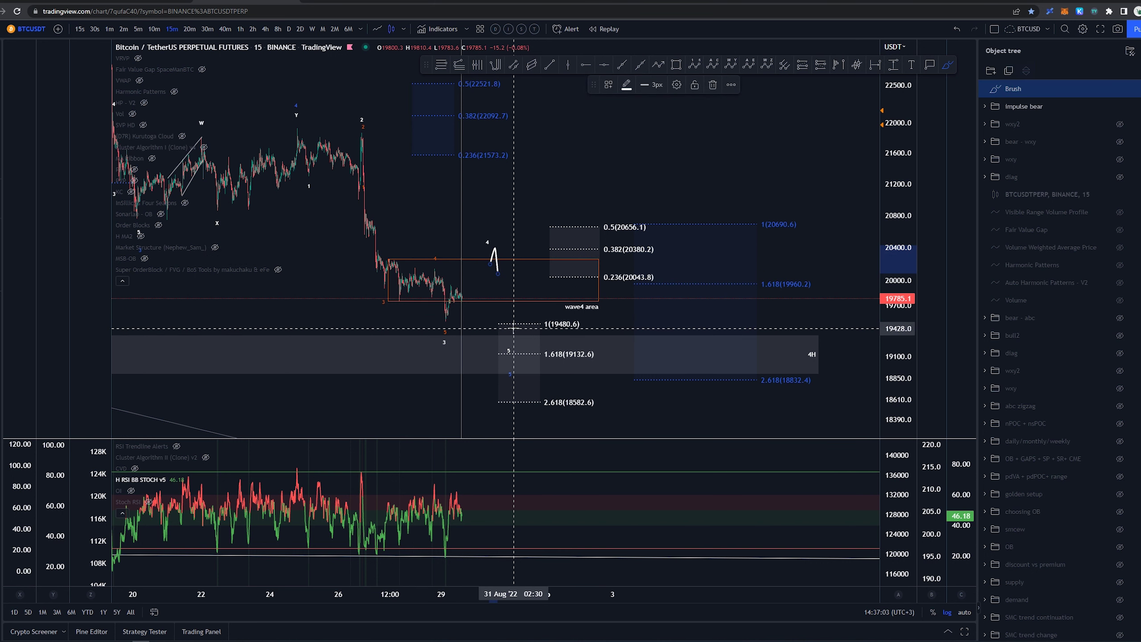
key("ctrl+z")
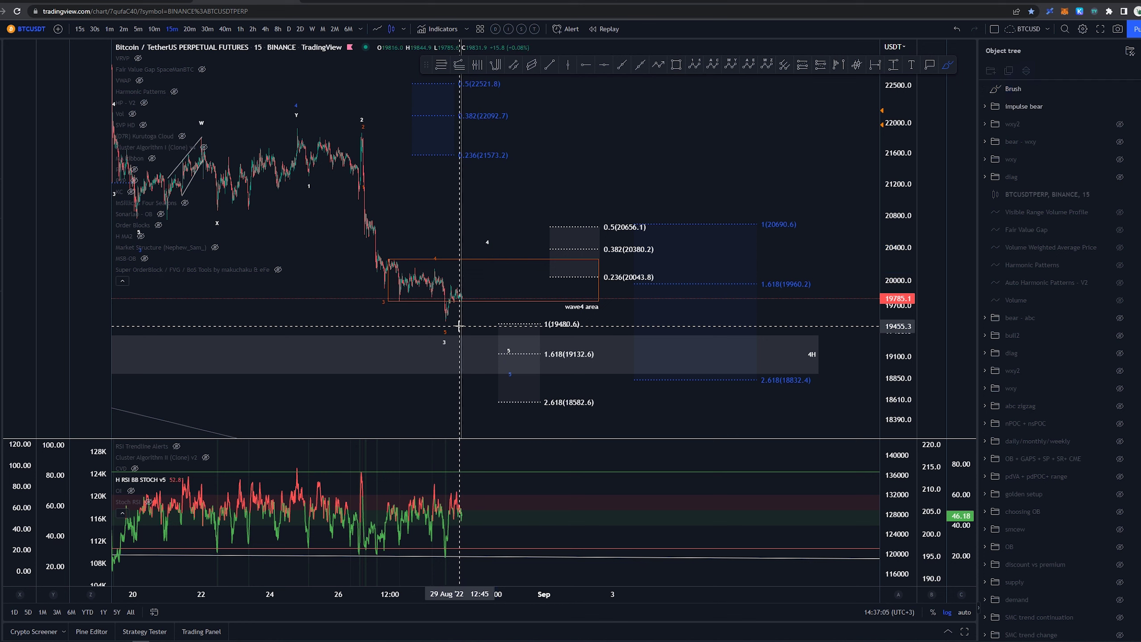
left_click_drag(590, 260, 461, 259)
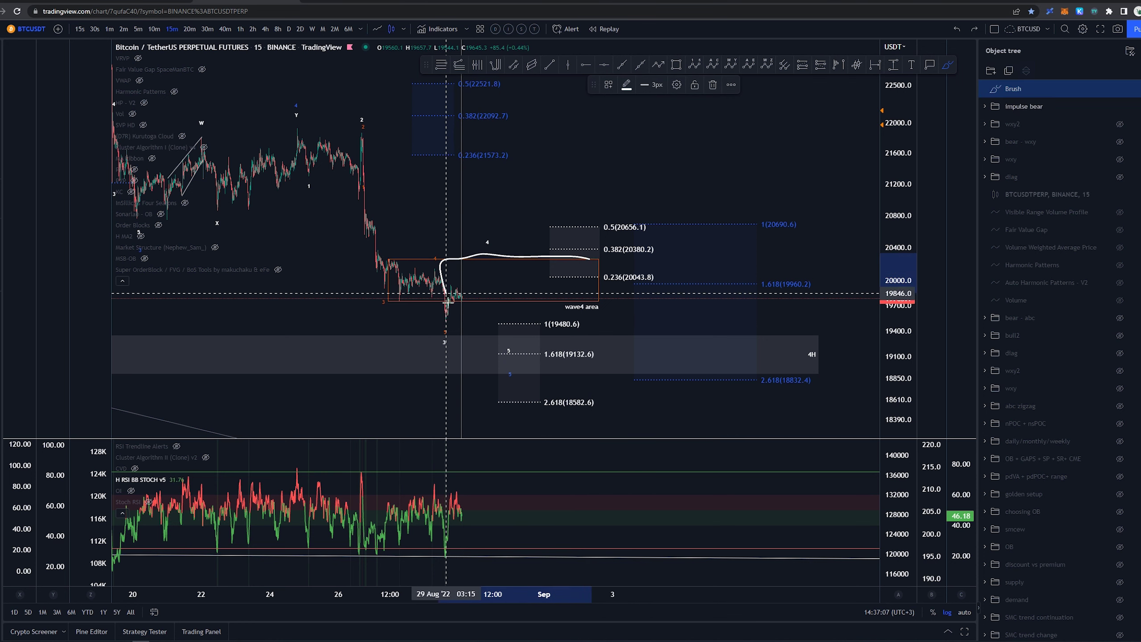
key("ctrl+z")
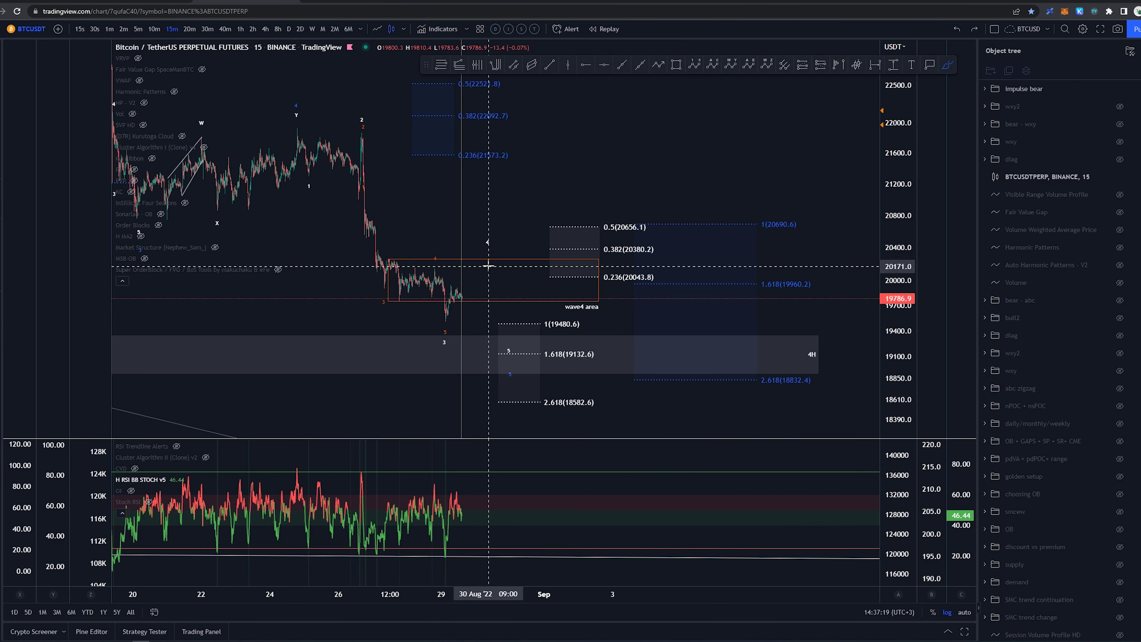
- Brush a stroke from the white wave 3 low toward the white wave 5 target, and undo it
left_click_drag(488, 169, 453, 181)
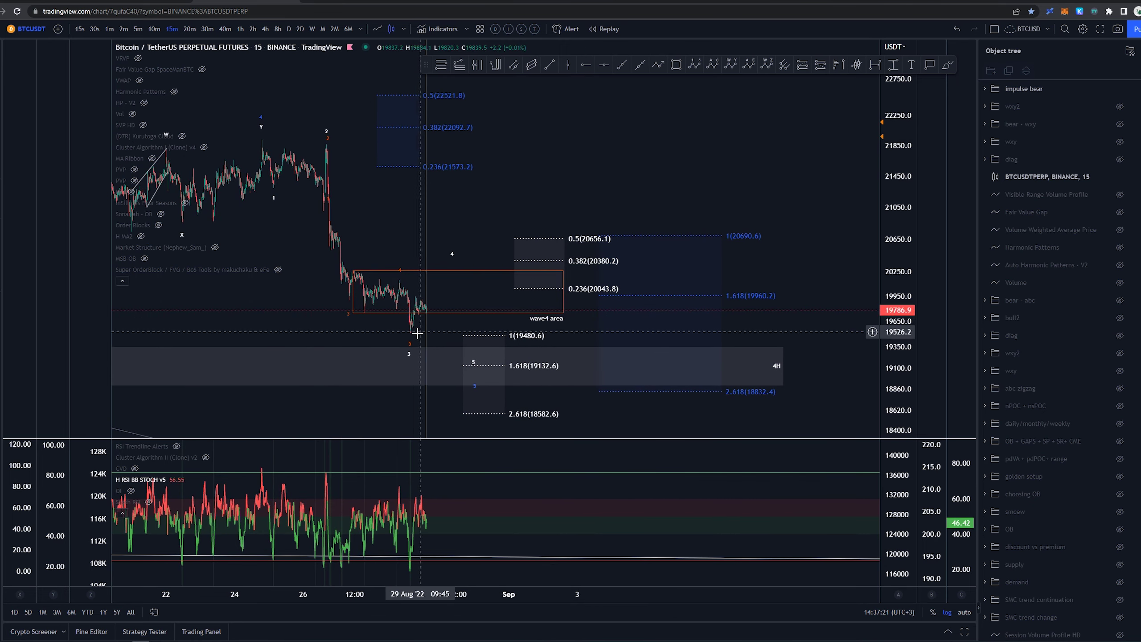
mouse_move(407, 337)
left_mouse_down()
mouse_move(439, 313)
mouse_move(457, 264)
mouse_move(477, 341)
mouse_move(495, 359)
left_mouse_up()
key("ctrl+z")
- Show the nPOC + nsPOC and daily/monthly/weekly drawing groups on the chart
scroll(530, 337, "down", 4)
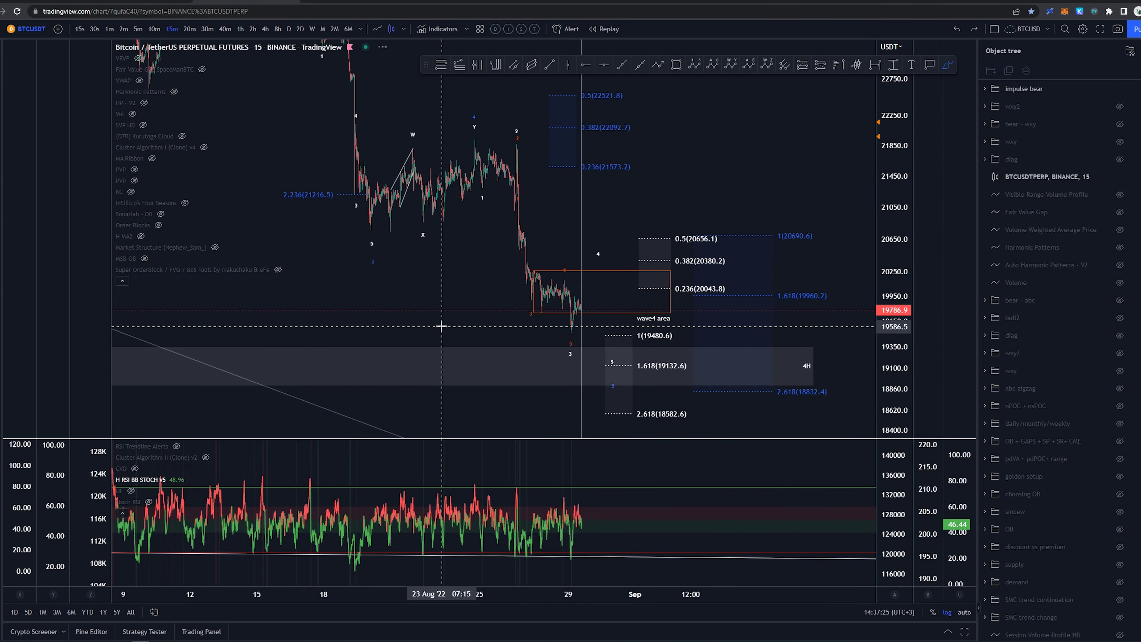
left_click(742, 352)
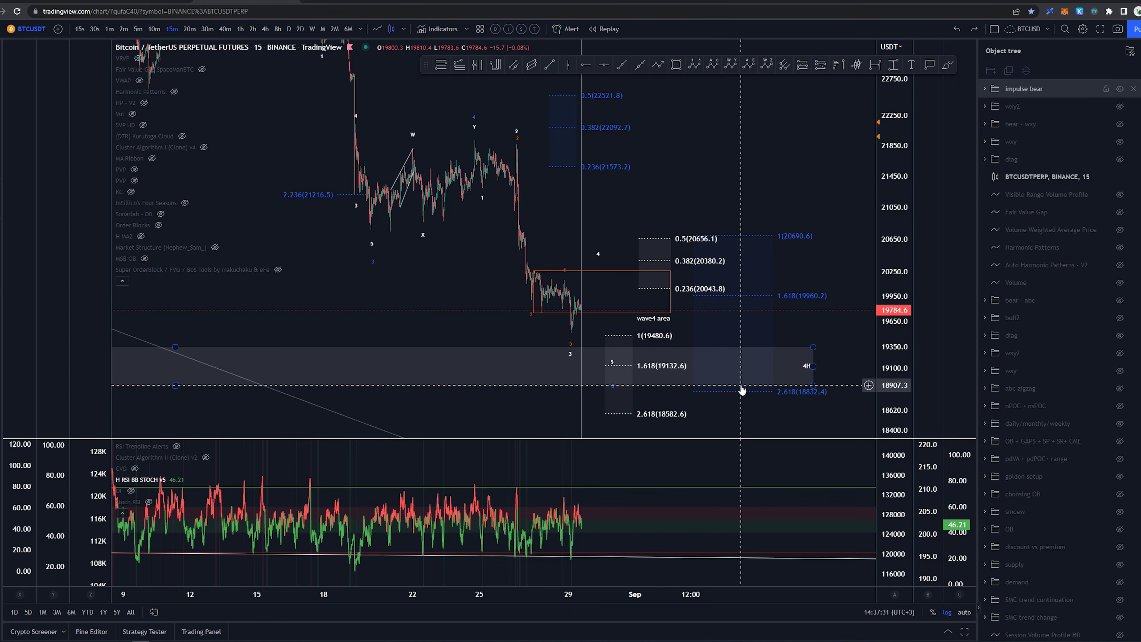
left_click(1119, 406)
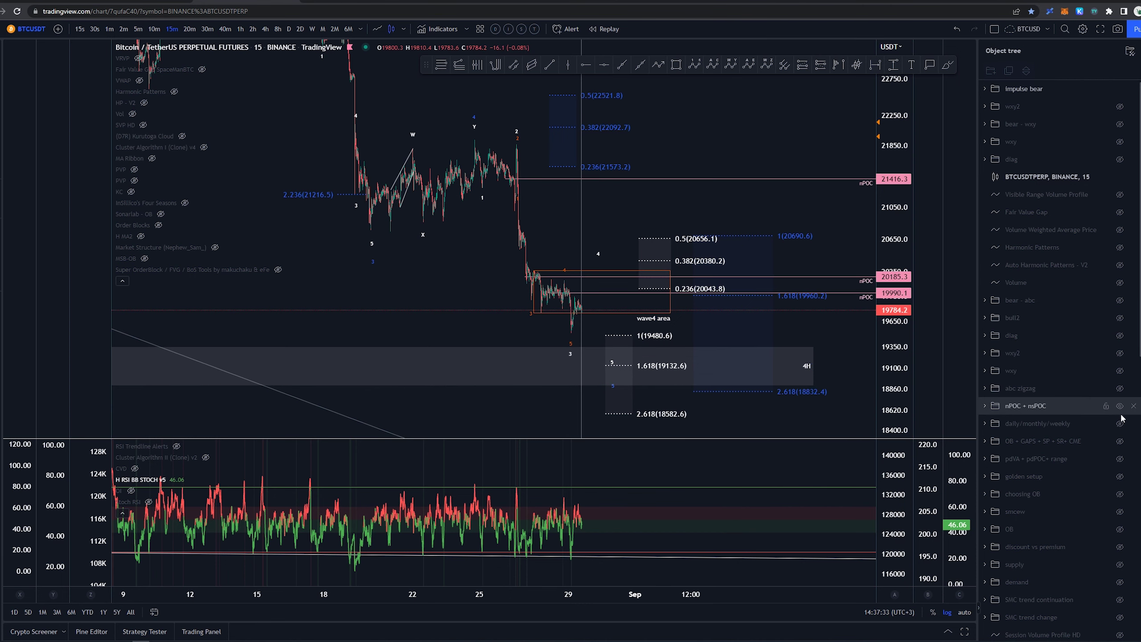
left_click(1120, 423)
- Circle the label of the daily level at 18959.7 with the Brush, and undo the circle
mouse_move(821, 332)
left_mouse_down()
mouse_move(745, 315)
mouse_move(835, 341)
mouse_move(852, 326)
mouse_move(845, 382)
mouse_move(833, 356)
left_mouse_up()
key("alt+shift+b")
key("ctrl+z")
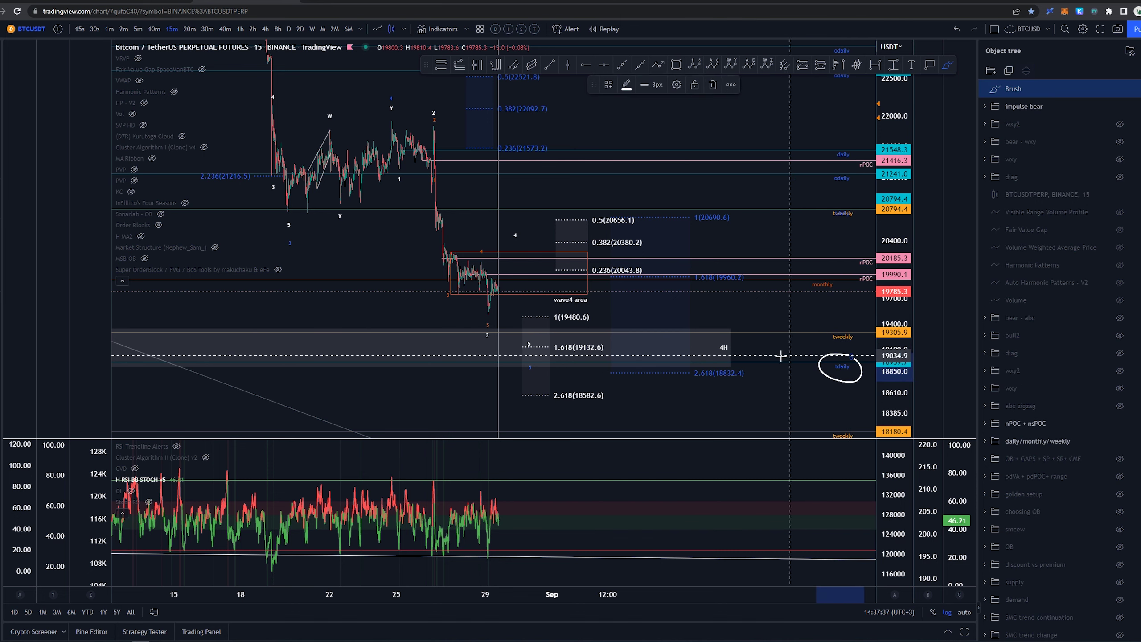
key("ctrl+z")
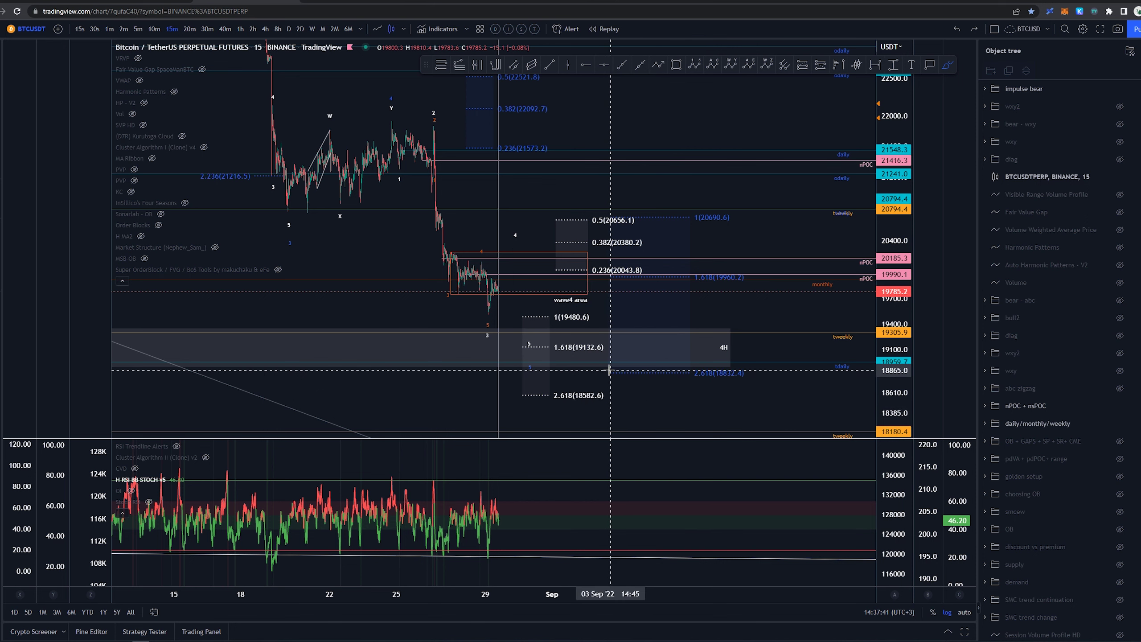
- Circle the blue 2.618 (18832.4) target and mark the white and blue wave 5 labels with the Brush, undoing both
left_click_drag(739, 372, 751, 374)
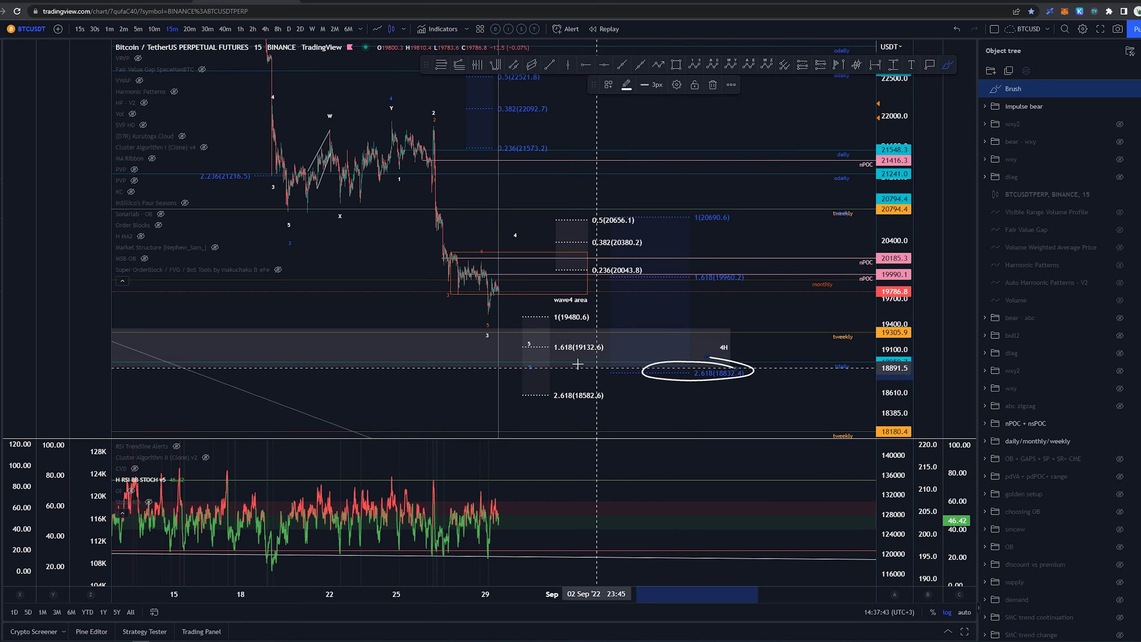
key("ctrl+z")
mouse_move(530, 357)
left_mouse_down()
mouse_move(522, 370)
mouse_move(538, 377)
left_mouse_up()
key("ctrl+z")
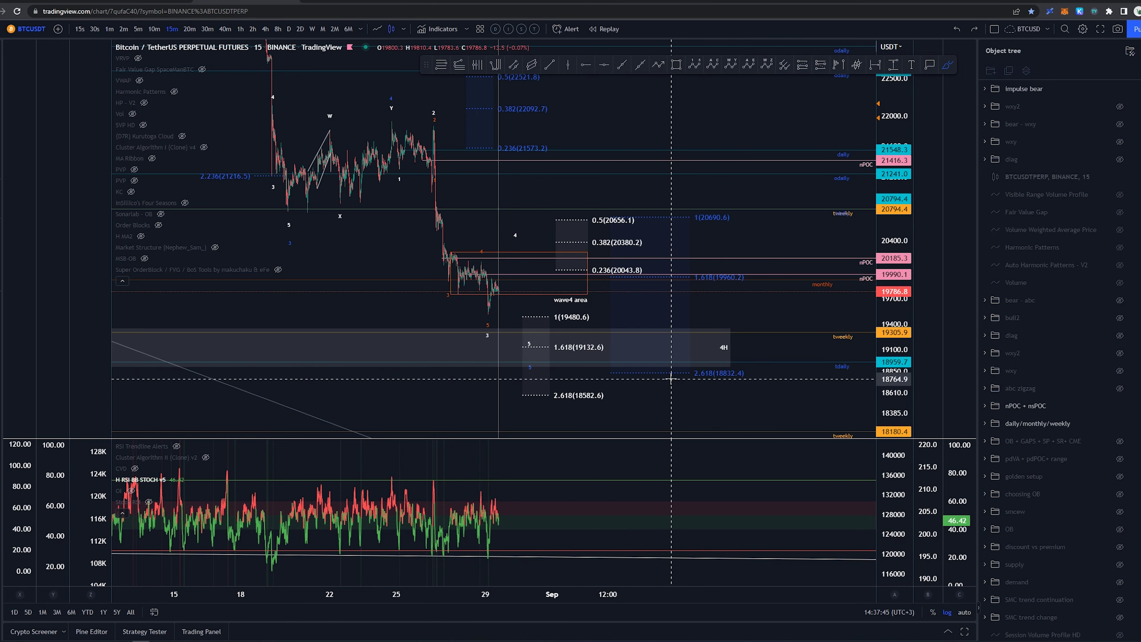
- Circle the blue 2.618 label tightly and brush over the blue 1 (20690.6) and 1.618 (19960.2) levels, undoing both marks
left_click_drag(739, 367, 751, 373)
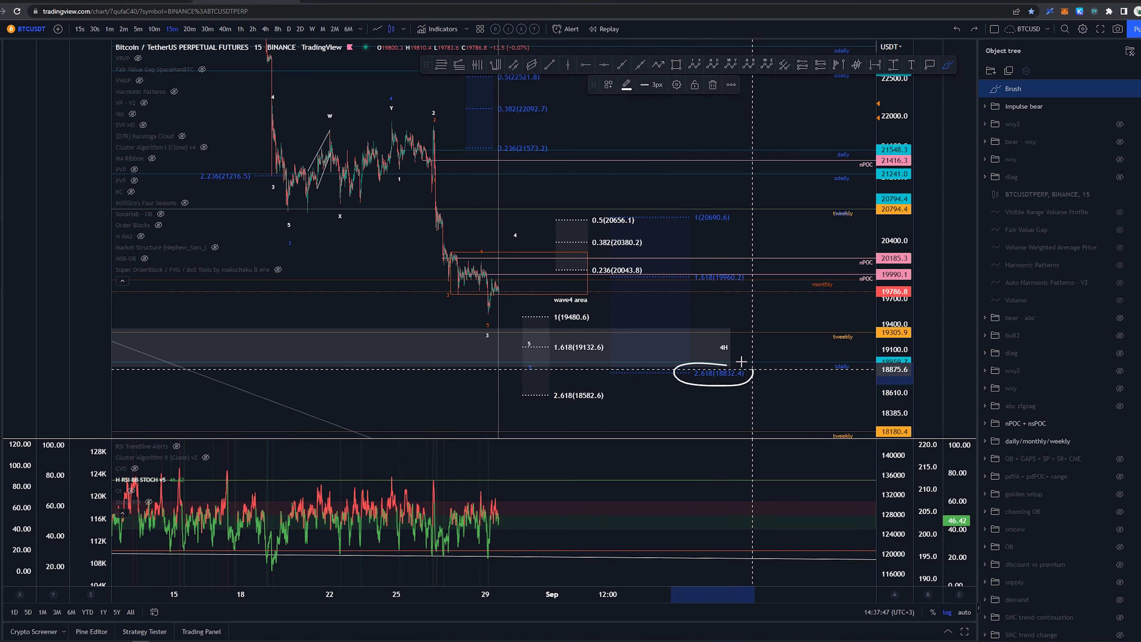
key("ctrl+z")
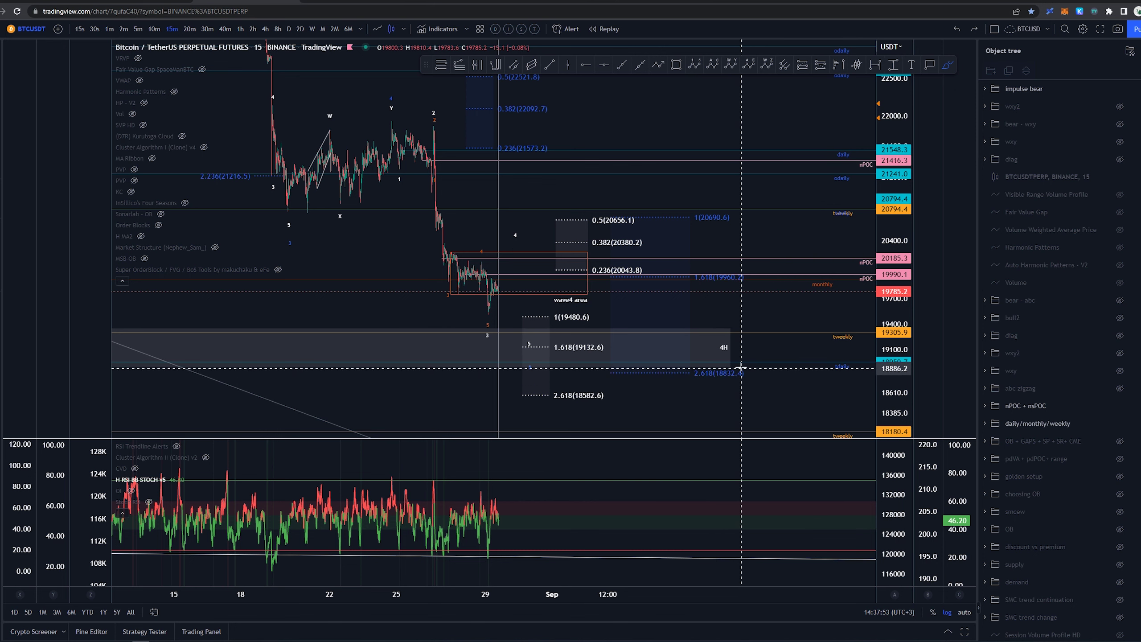
mouse_move(717, 216)
left_mouse_down()
mouse_move(779, 227)
mouse_move(731, 273)
left_mouse_up()
key("ctrl+z")
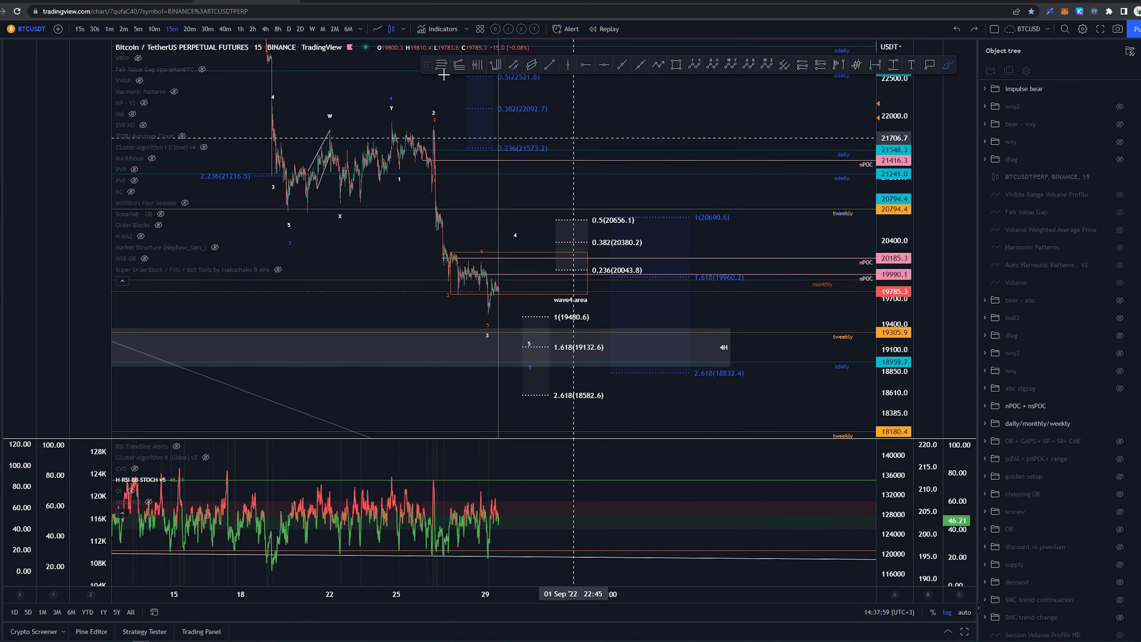
- Draw a wide Brush oval around the full blue 2.618 level line and its label, and undo it
left_click_drag(734, 363, 746, 369)
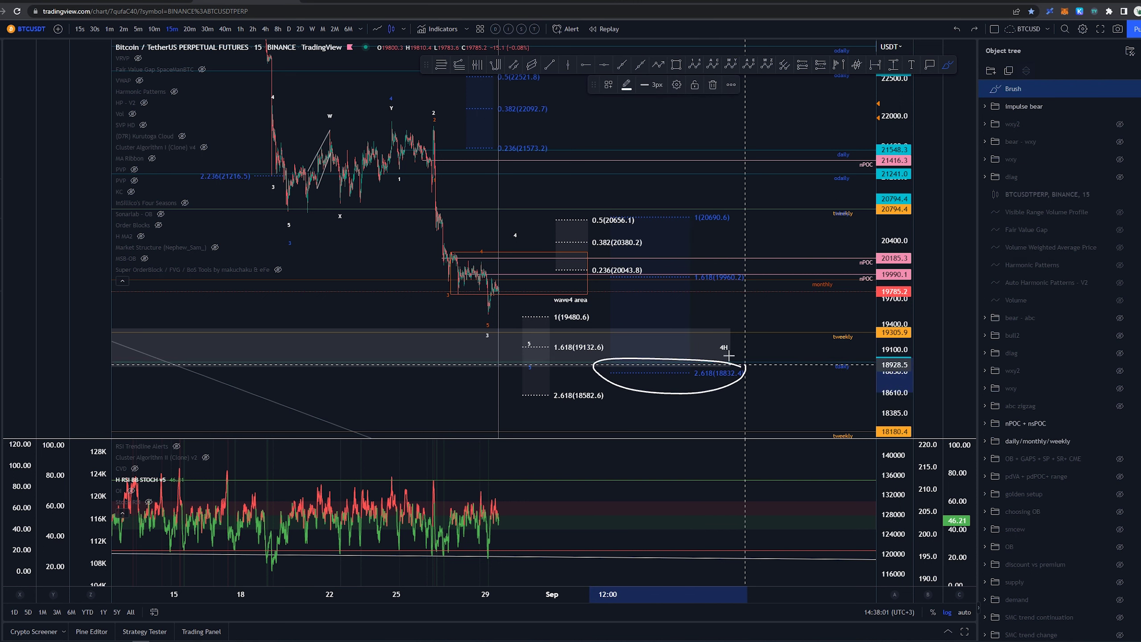
key("ctrl+z")
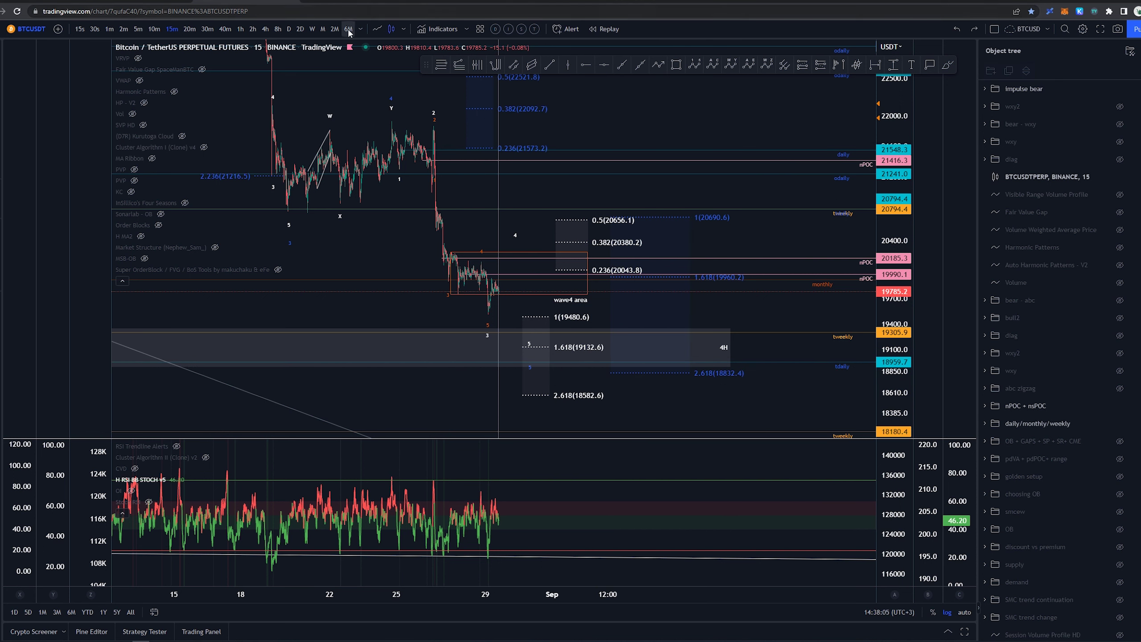
- Draw a Fib Retracement from the X low to about 21920.5 on 26 August, apply the wave5 template, and delete it
left_click(442, 65)
left_click(338, 211)
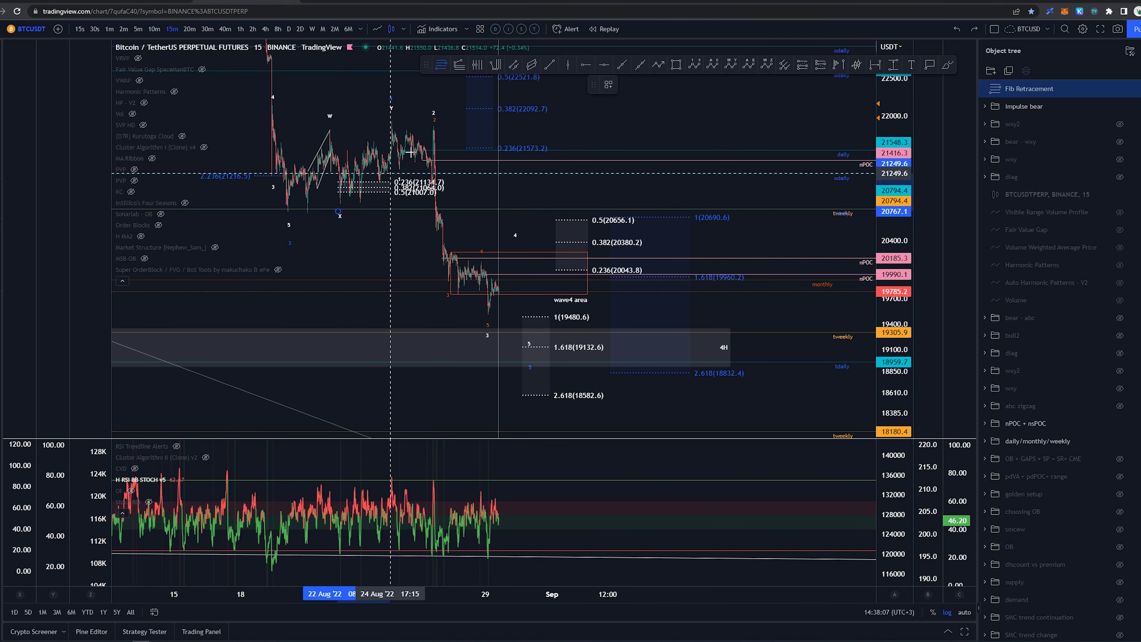
left_click(422, 123)
left_click(609, 85)
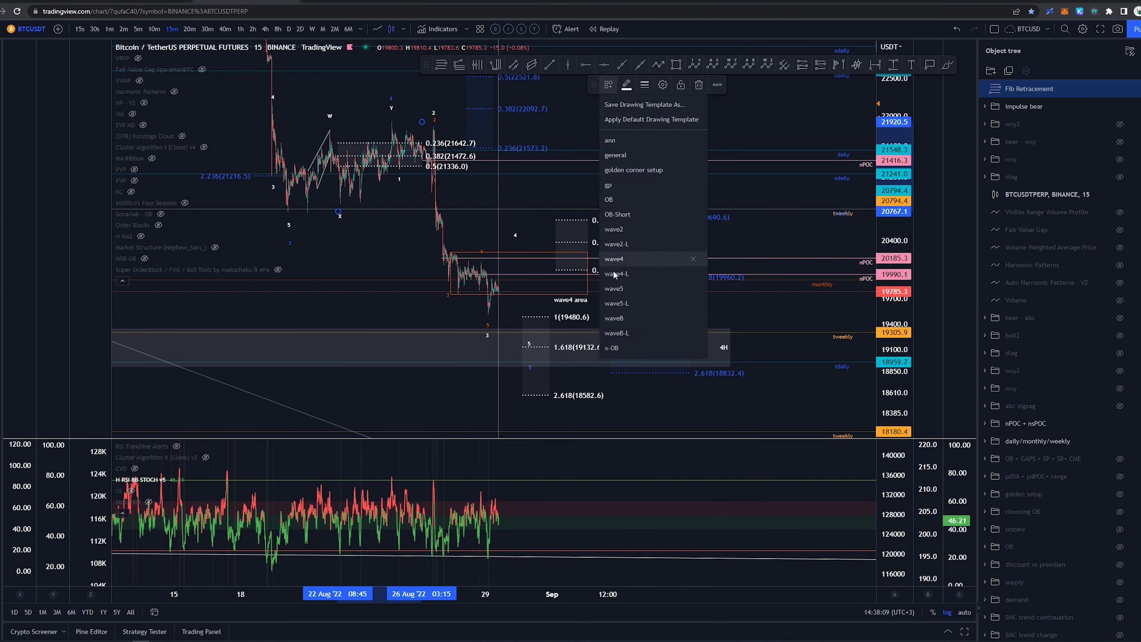
left_click(629, 288)
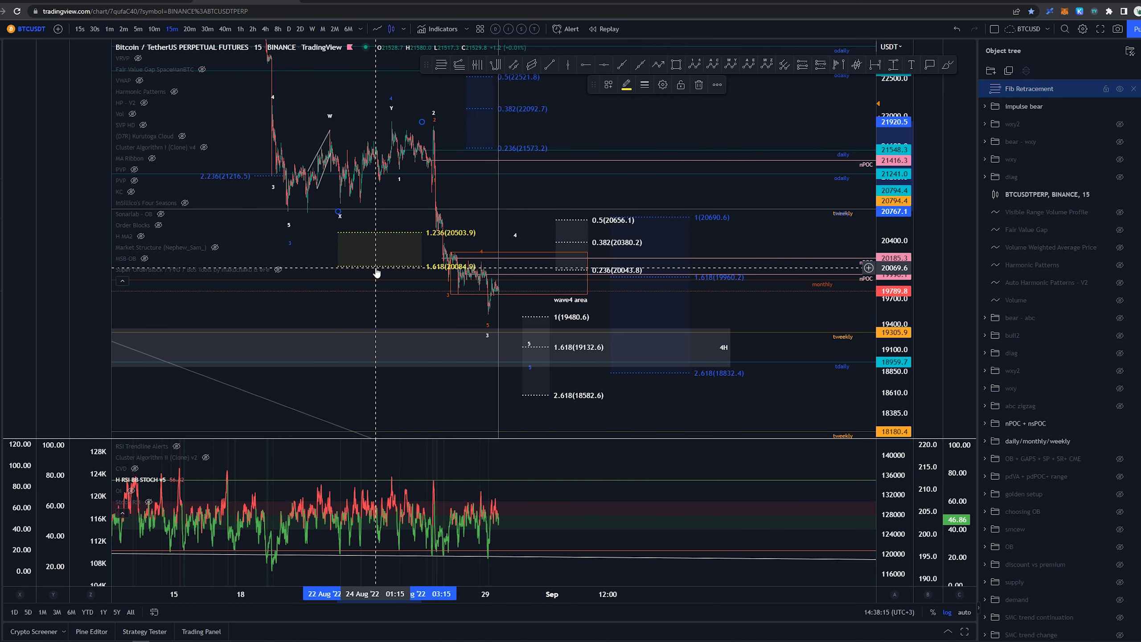
key("Delete")
- Brush a stroke beside the drop from the white wave 2 high to the wave 3 low, and delete it
key("alt+b")
mouse_move(472, 173)
left_mouse_down()
mouse_move(434, 108)
mouse_move(517, 332)
left_mouse_up()
key("Delete")
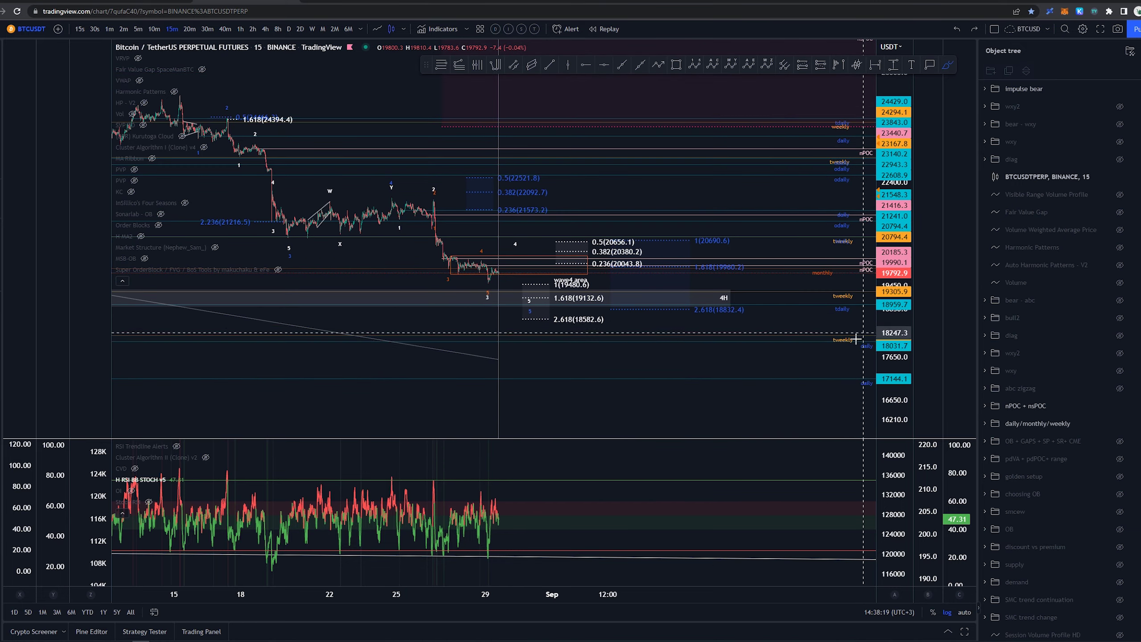
- Brush a mark by the blue wave 2 high at the white 1.618 (24394.4) level, and undo it
left_click_drag(374, 90, 531, 112)
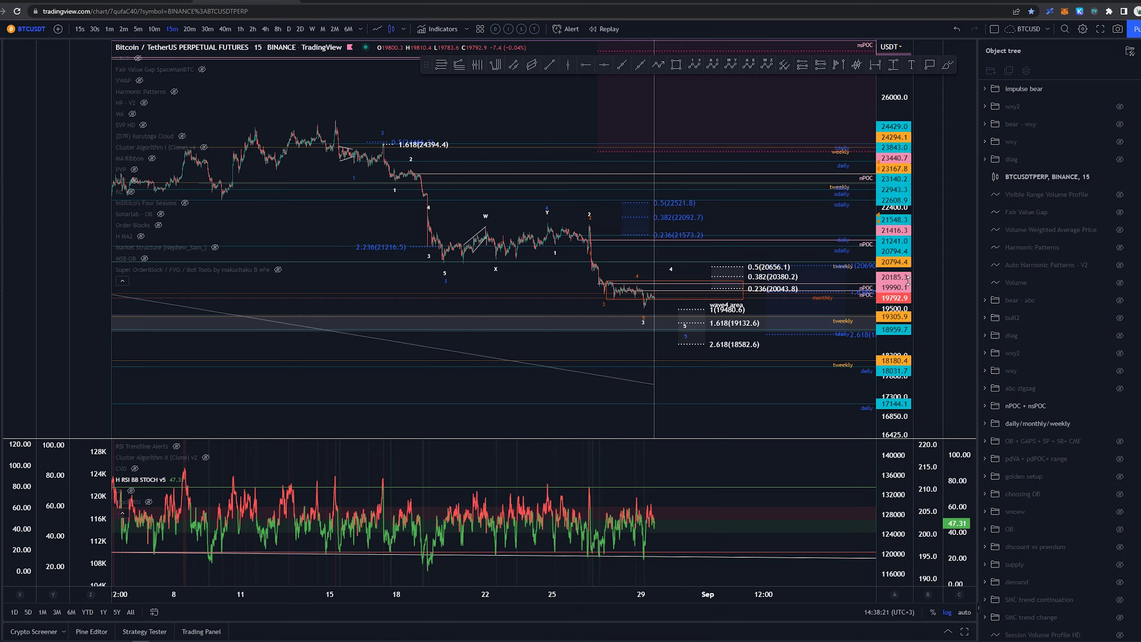
left_click_drag(893, 268, 798, 210)
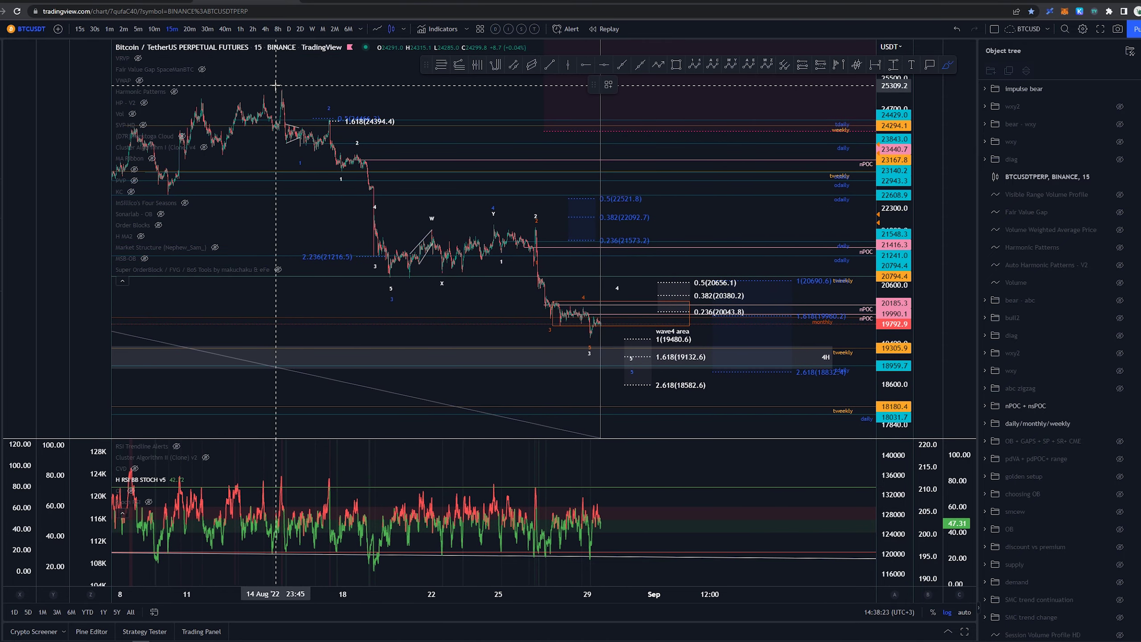
mouse_move(355, 124)
left_mouse_down()
mouse_move(407, 287)
mouse_move(351, 108)
left_mouse_up()
key("ctrl+z")
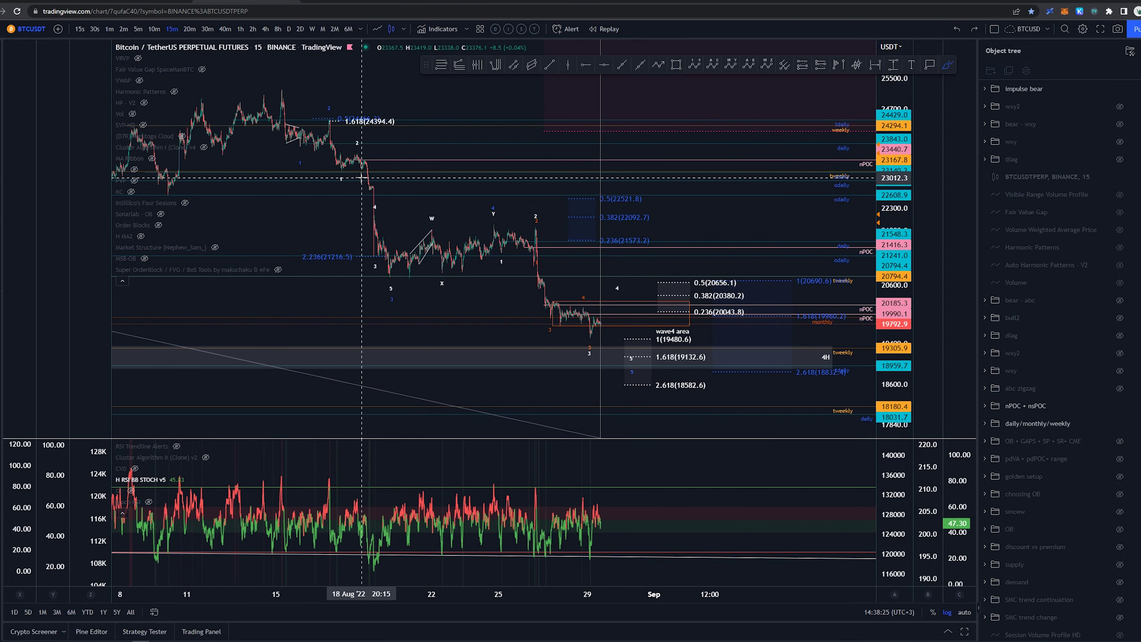
- Circle the whole decline from the Y high to the white wave 3 low with the Brush, and undo the oval
mouse_move(500, 204)
left_mouse_down()
mouse_move(619, 327)
mouse_move(516, 222)
left_mouse_up()
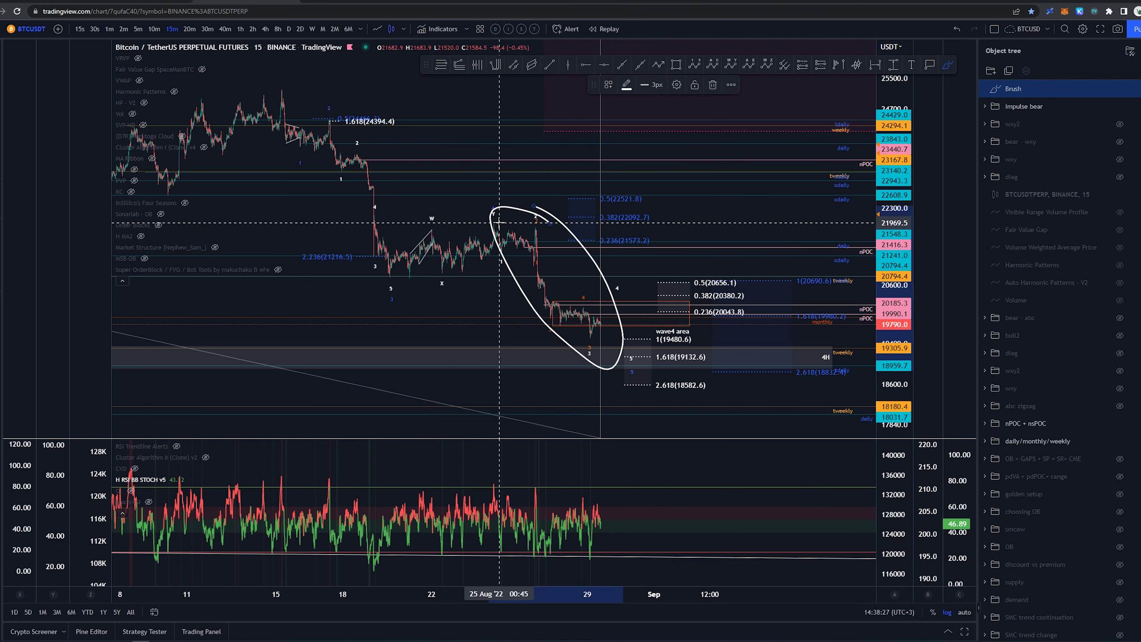
key("ctrl+z")
key("Escape")
left_click_drag(739, 214, 683, 206)
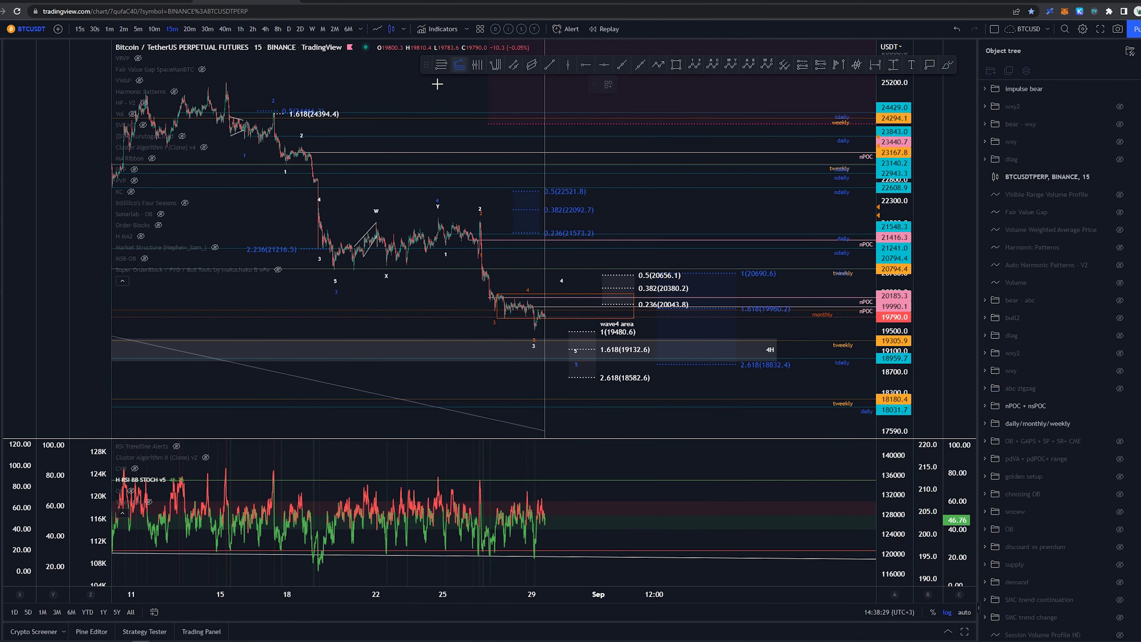
- Draw a Trend-Based Fib Extension from about 25188.5 on 18 August through 20764.4 to 21938.0, and apply the orange single-level template
left_click(296, 83)
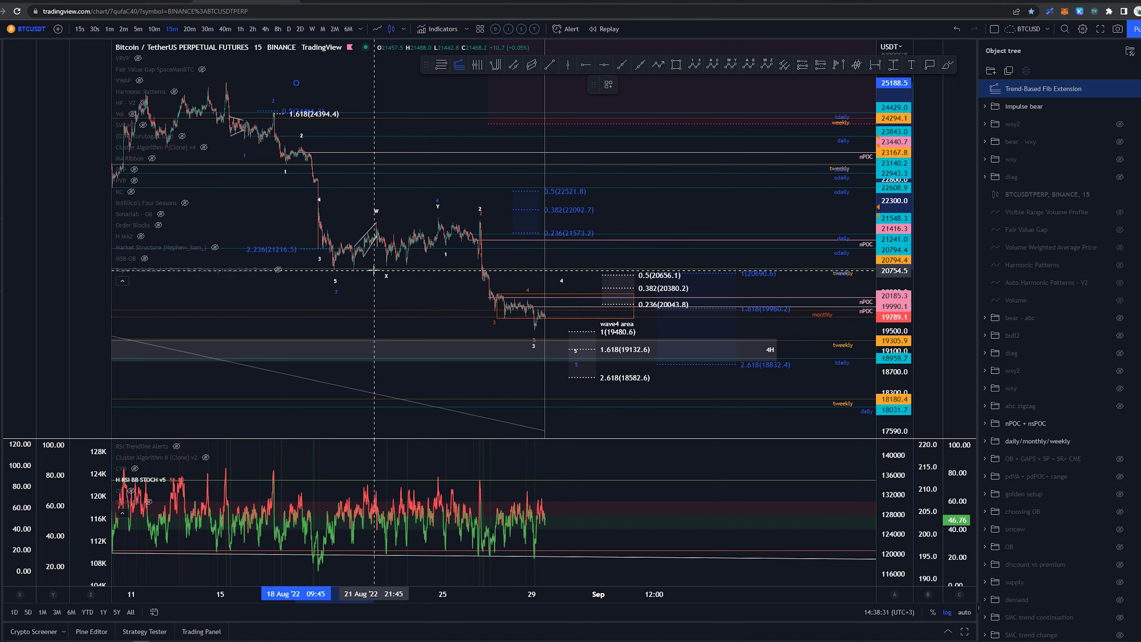
left_click(374, 270)
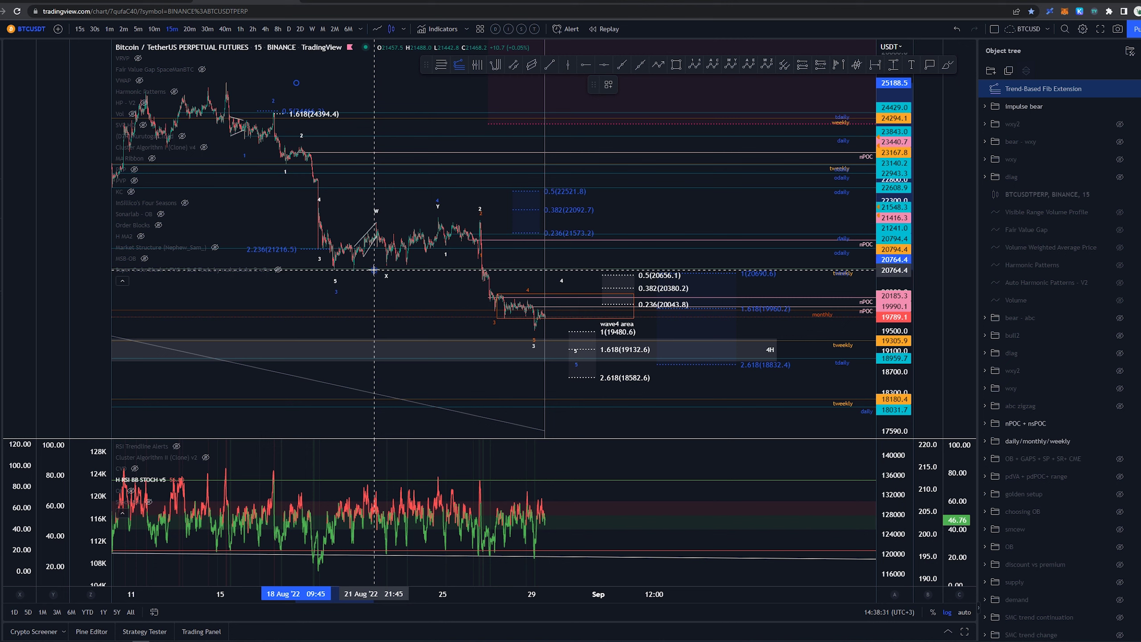
left_click(457, 216)
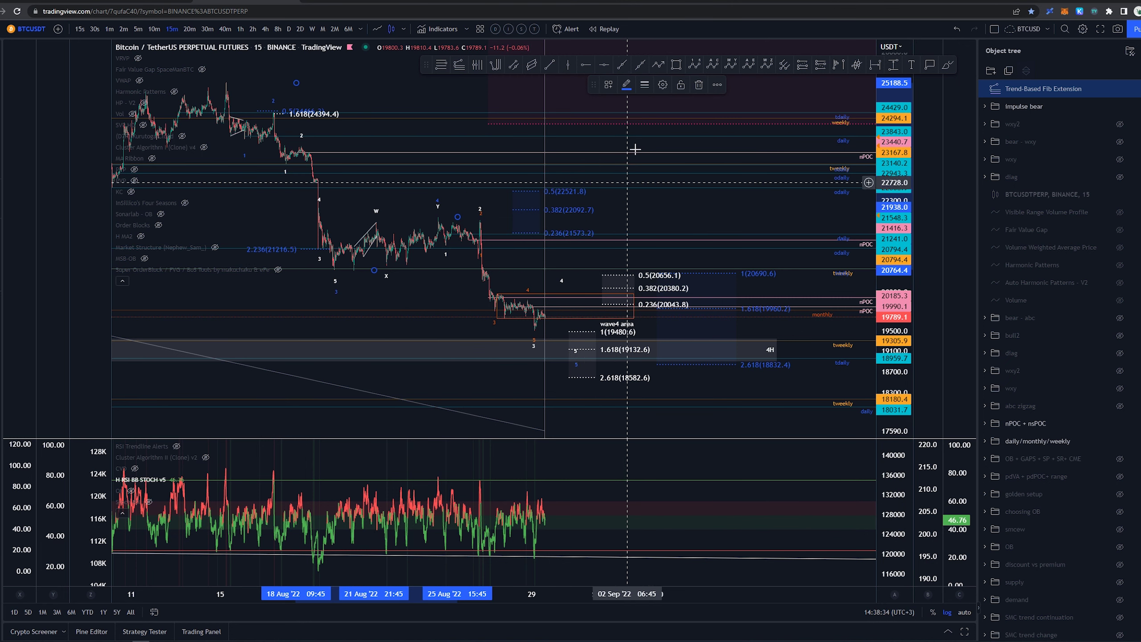
left_click(608, 85)
left_click(672, 288)
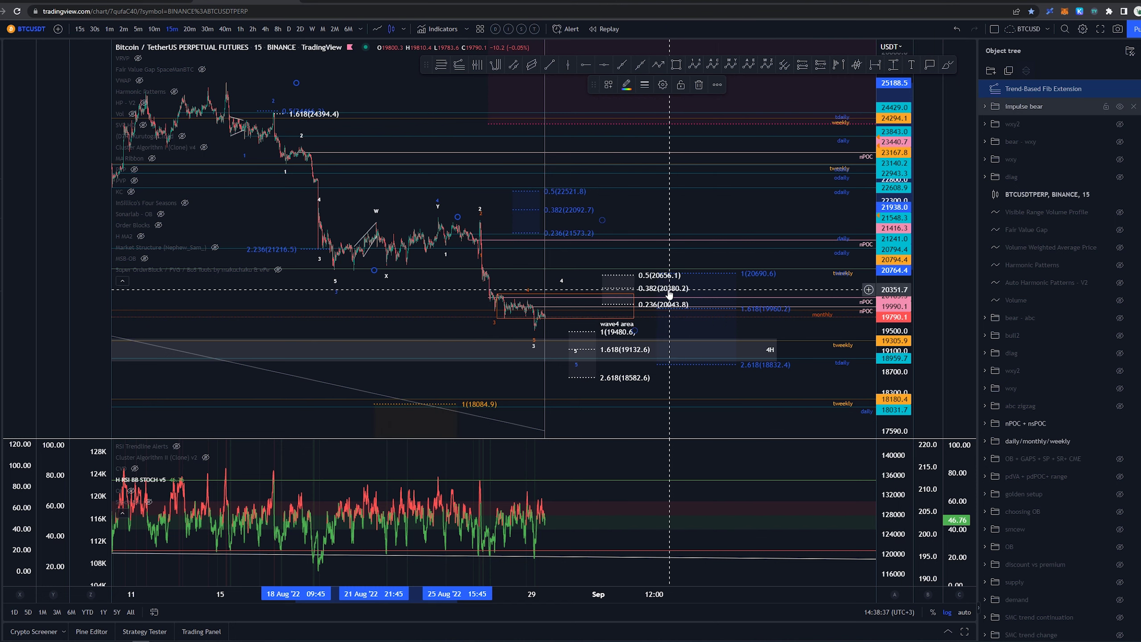
- Apply the green template with the 0.618 and 1 levels to the extension and move it over beside the wave 5 targets
left_click(609, 85)
left_click(663, 321)
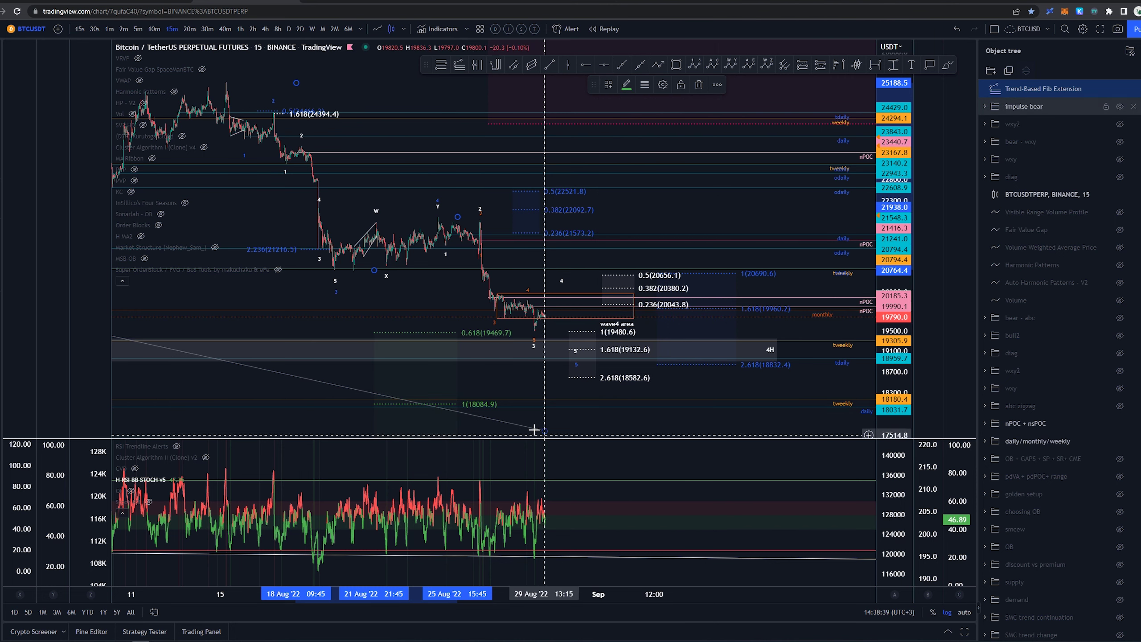
left_click_drag(462, 348, 701, 362)
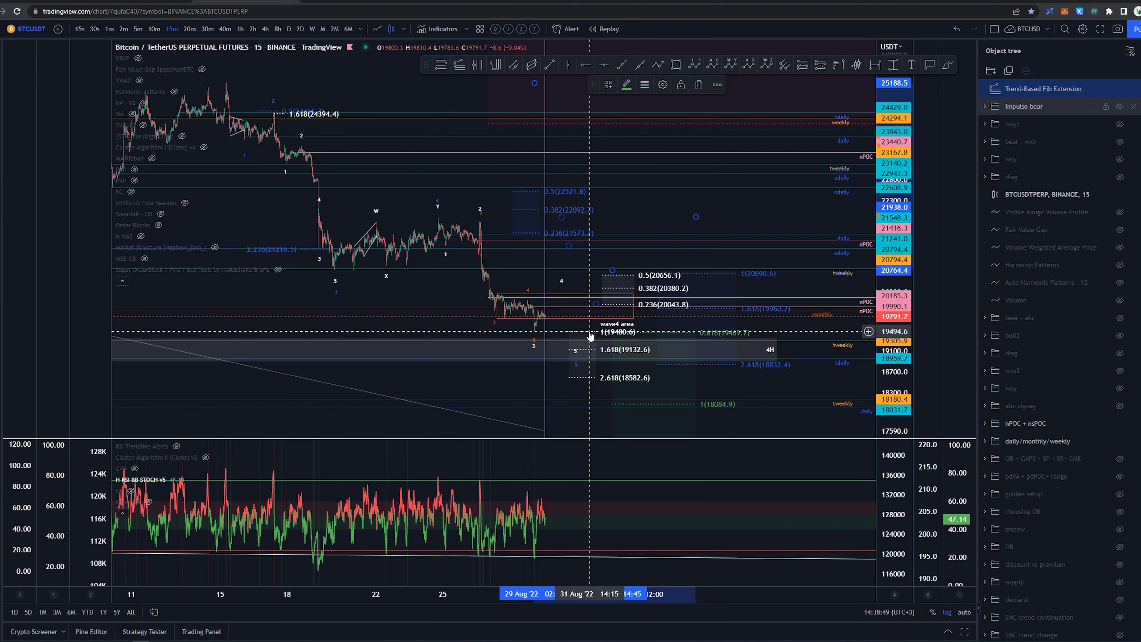
- Brush a short horizontal line under the white wave 3 low, and undo it
left_click(948, 65)
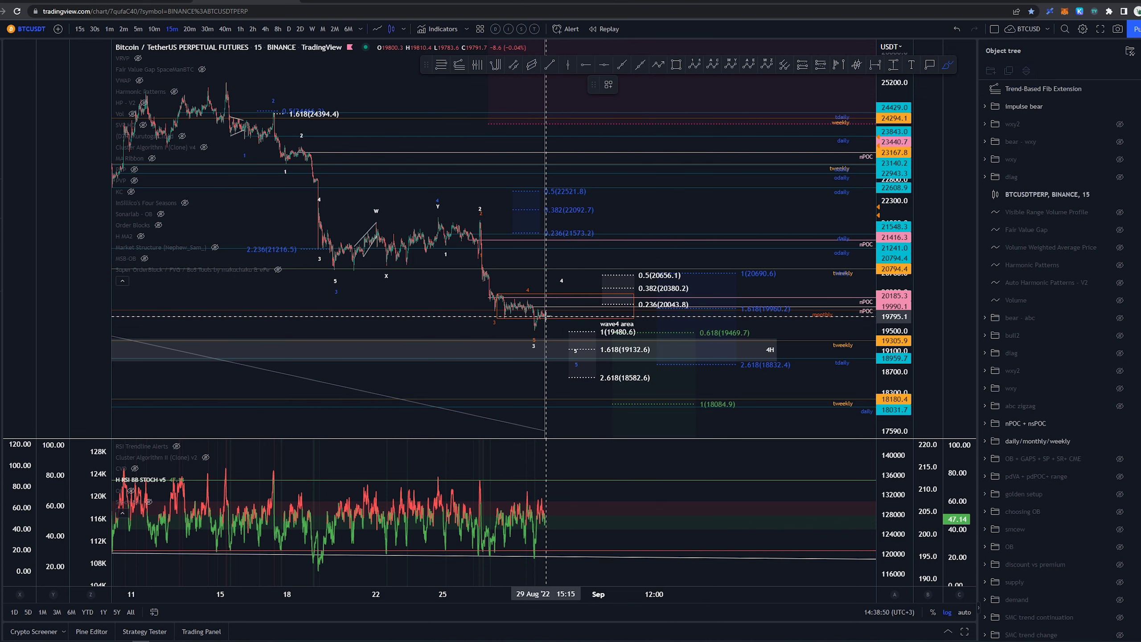
mouse_move(546, 316)
left_mouse_down()
mouse_move(529, 328)
mouse_move(561, 329)
left_mouse_up()
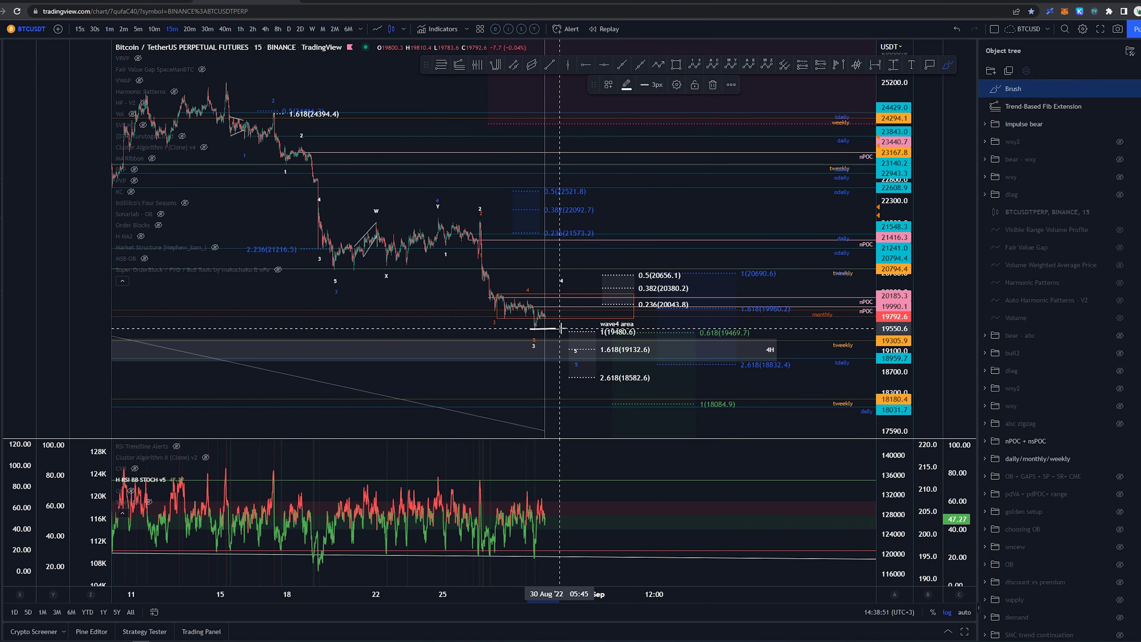
key("ctrl+z")
- Brush an arrow rising to the white 0.5 (20656.1) level, and delete both the green Fib Extension and the arrow
mouse_move(632, 341)
left_mouse_down()
mouse_move(646, 268)
mouse_move(660, 278)
left_mouse_up()
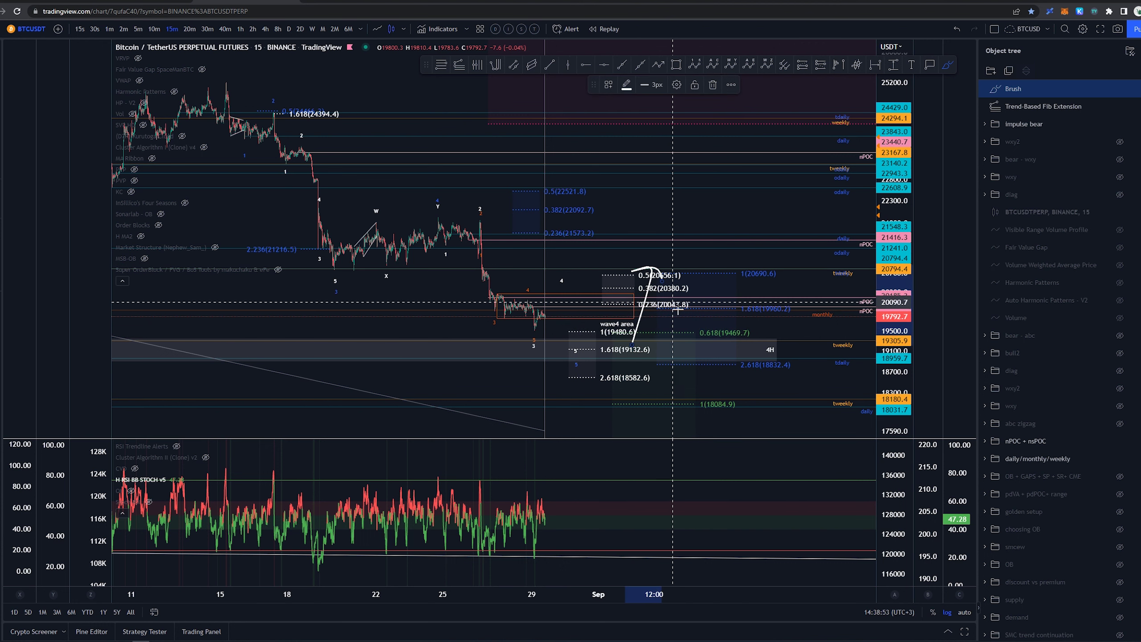
left_click(649, 332)
key("Delete")
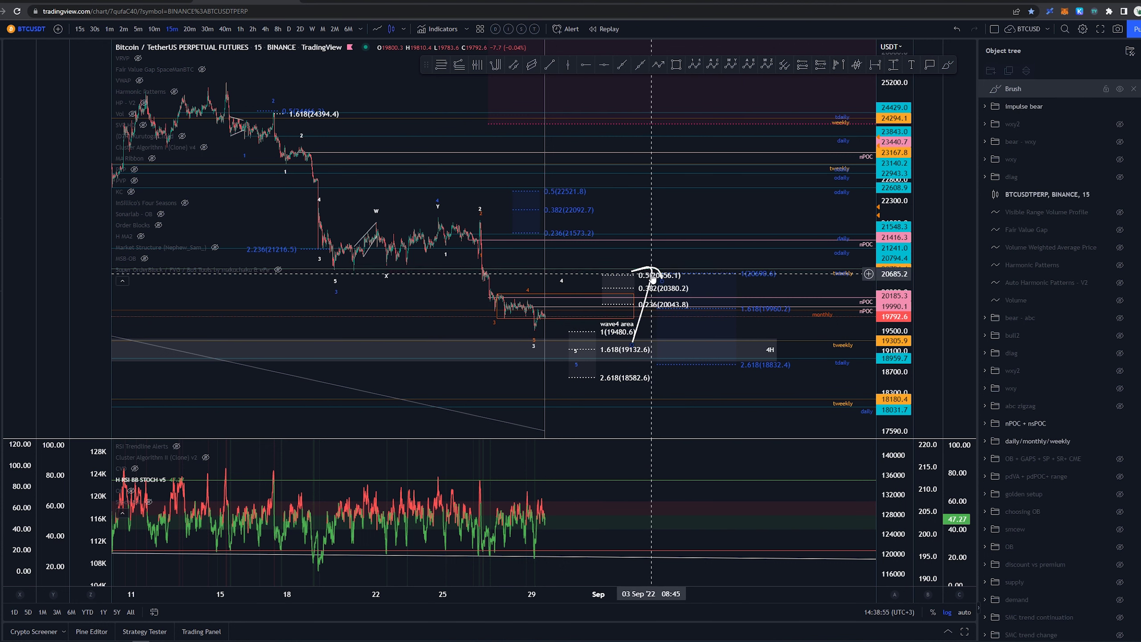
left_click(648, 269)
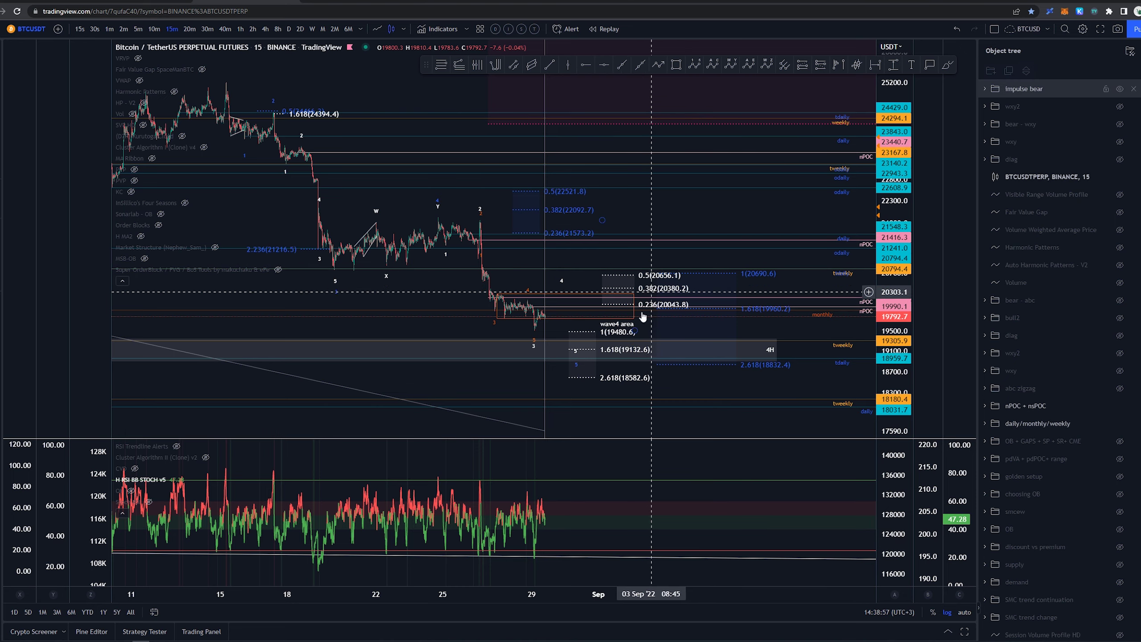
key("Delete")
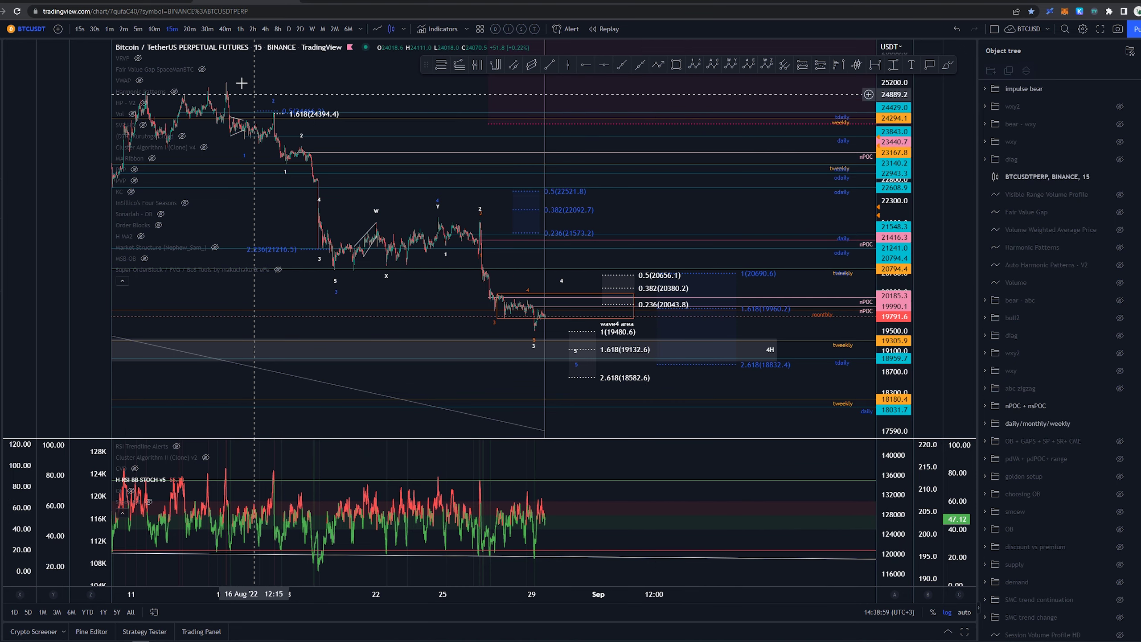
- Switch the chart to the 5-minute timeframe, brush strokes from the latest RSI low and up past the white 4 label, and remove both
left_click(138, 29)
left_click(948, 65)
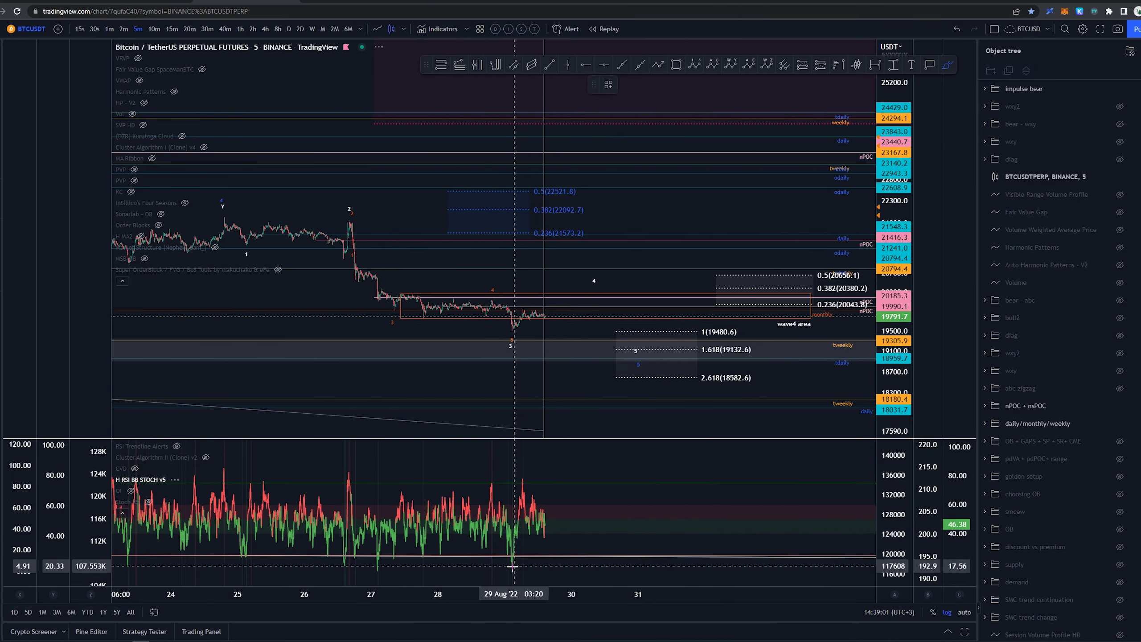
left_click_drag(514, 568, 592, 556)
key("Delete")
left_click_drag(580, 346, 638, 238)
key("ctrl+z")
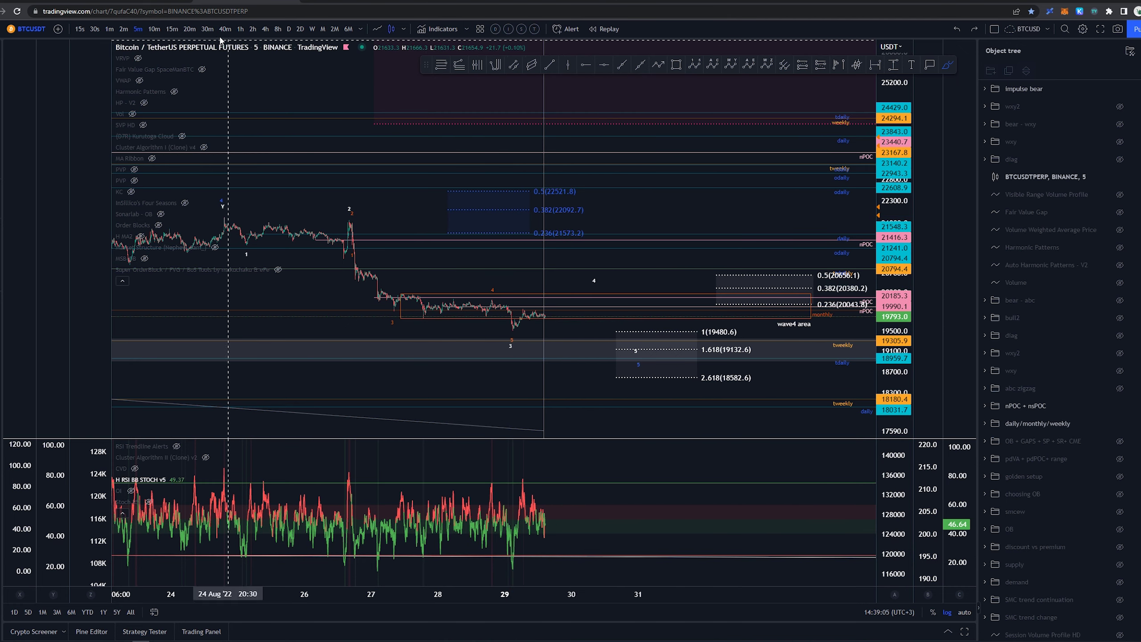
- Switch the chart to the 30-minute timeframe, brush a mark in the empty area above the wave 4 levels, and undo it
left_click(203, 30)
left_click_drag(674, 218, 634, 236)
key("ctrl+z")
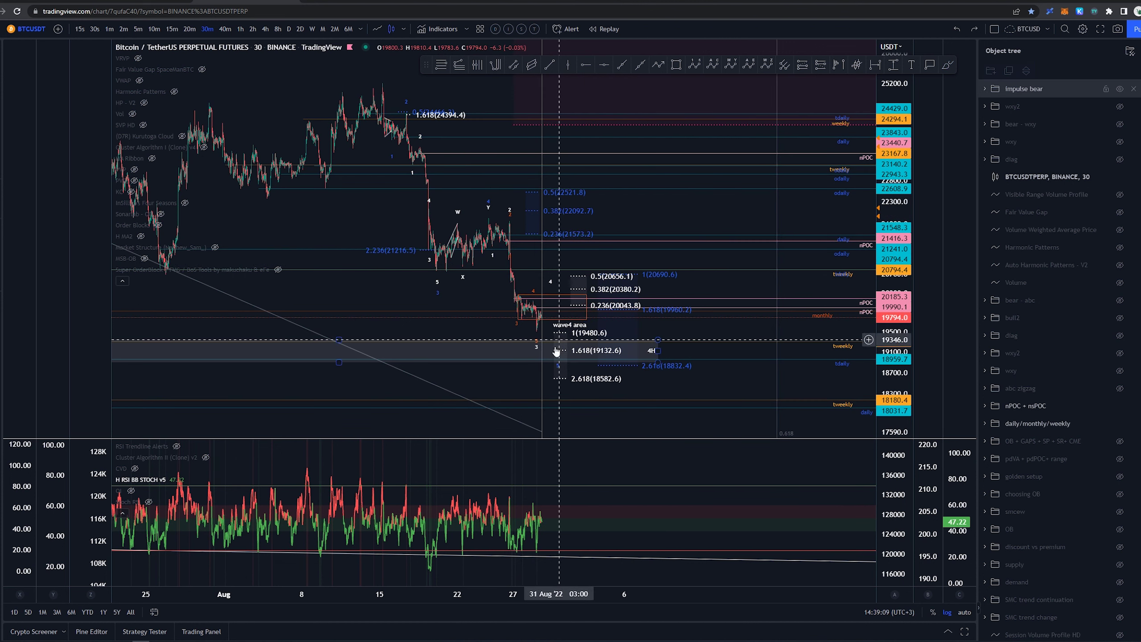